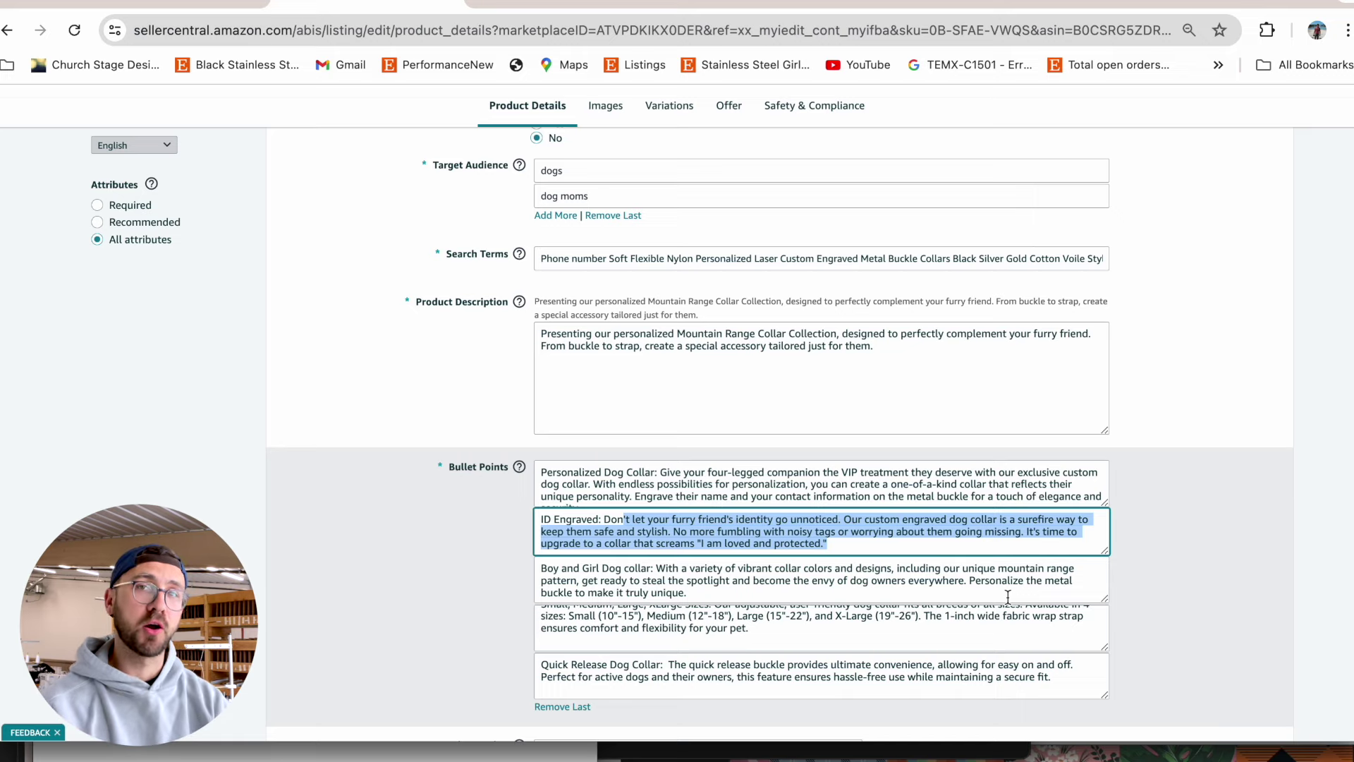
# - Review the size and quick-release bullet points, highlighting "fits all breeds of all sizes", "Quick Release Dog Collar" and "ultimate convenience"
pyautogui.moveTo(1020, 615); pyautogui.dragTo(903, 615)
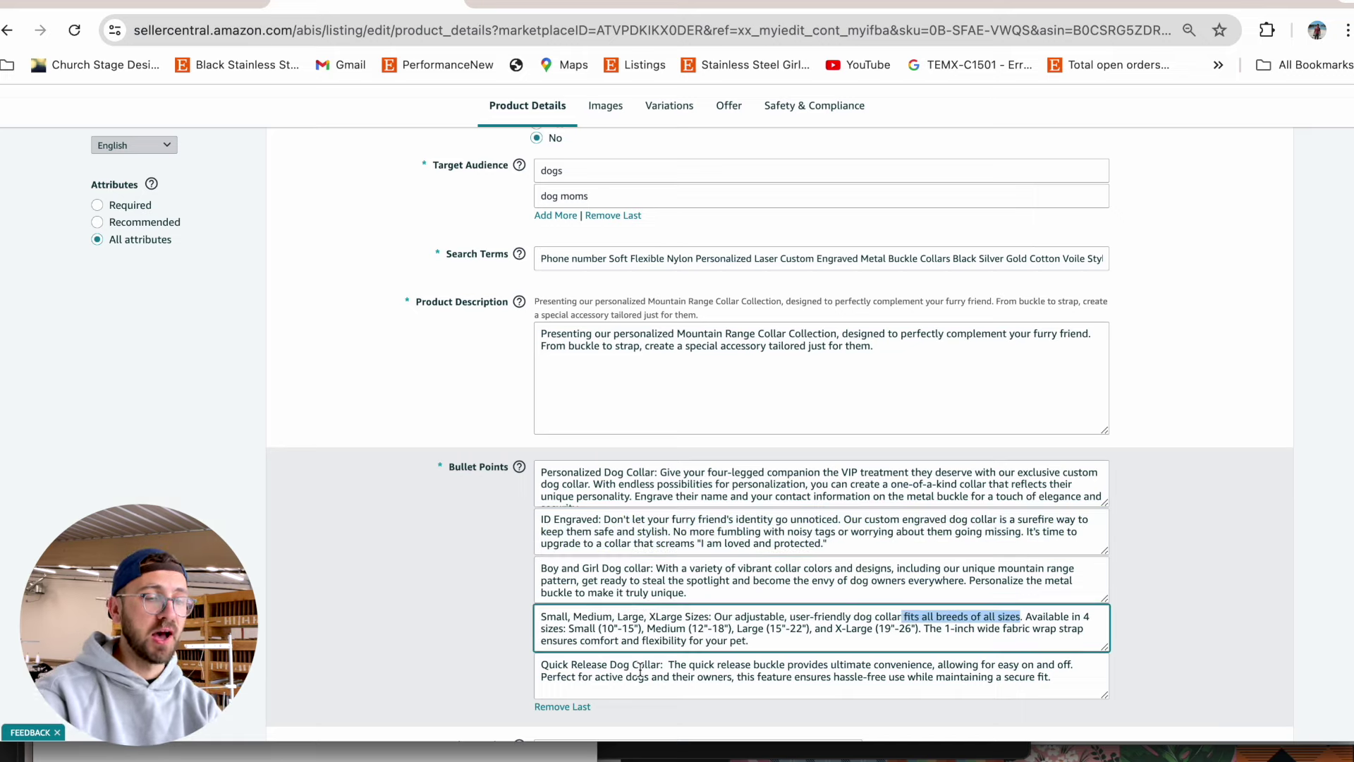
pyautogui.click(640, 670)
pyautogui.moveTo(540, 664); pyautogui.dragTo(657, 664)
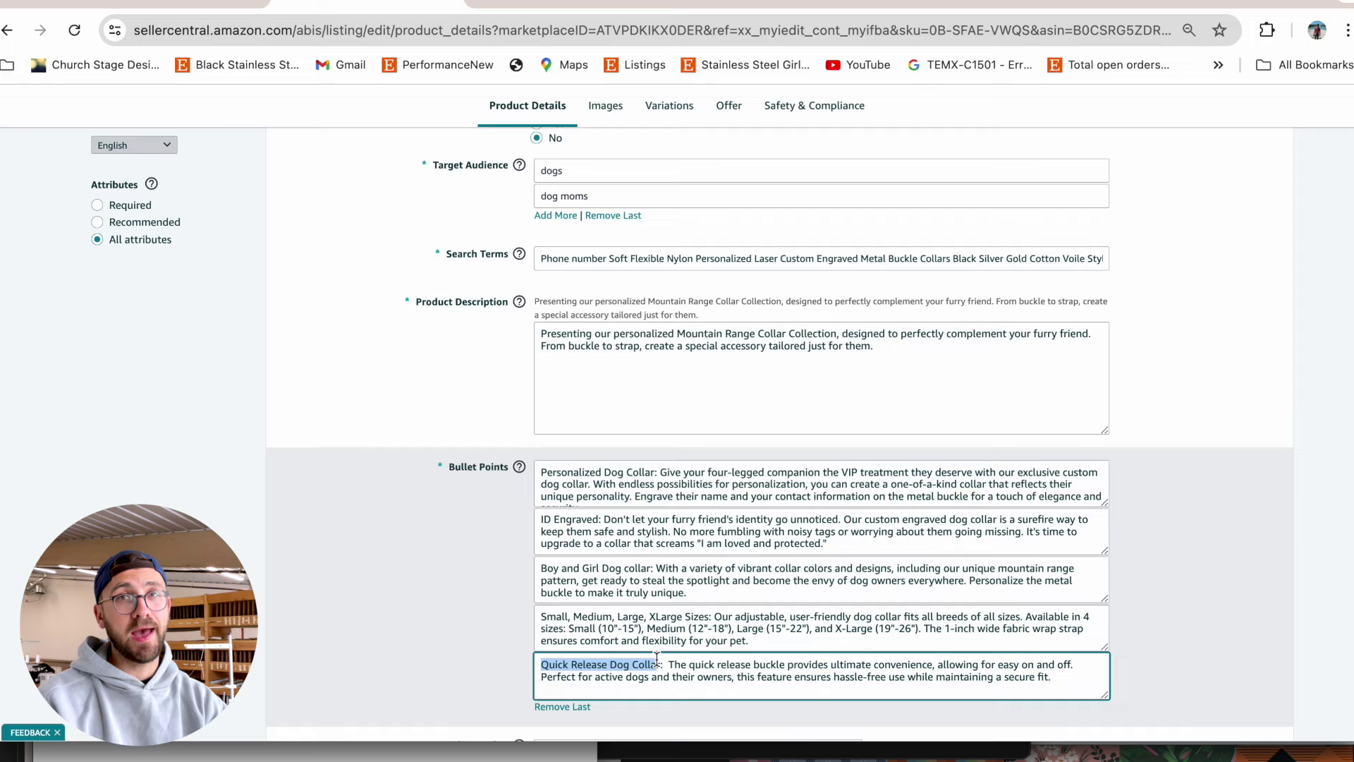
pyautogui.press('Left')
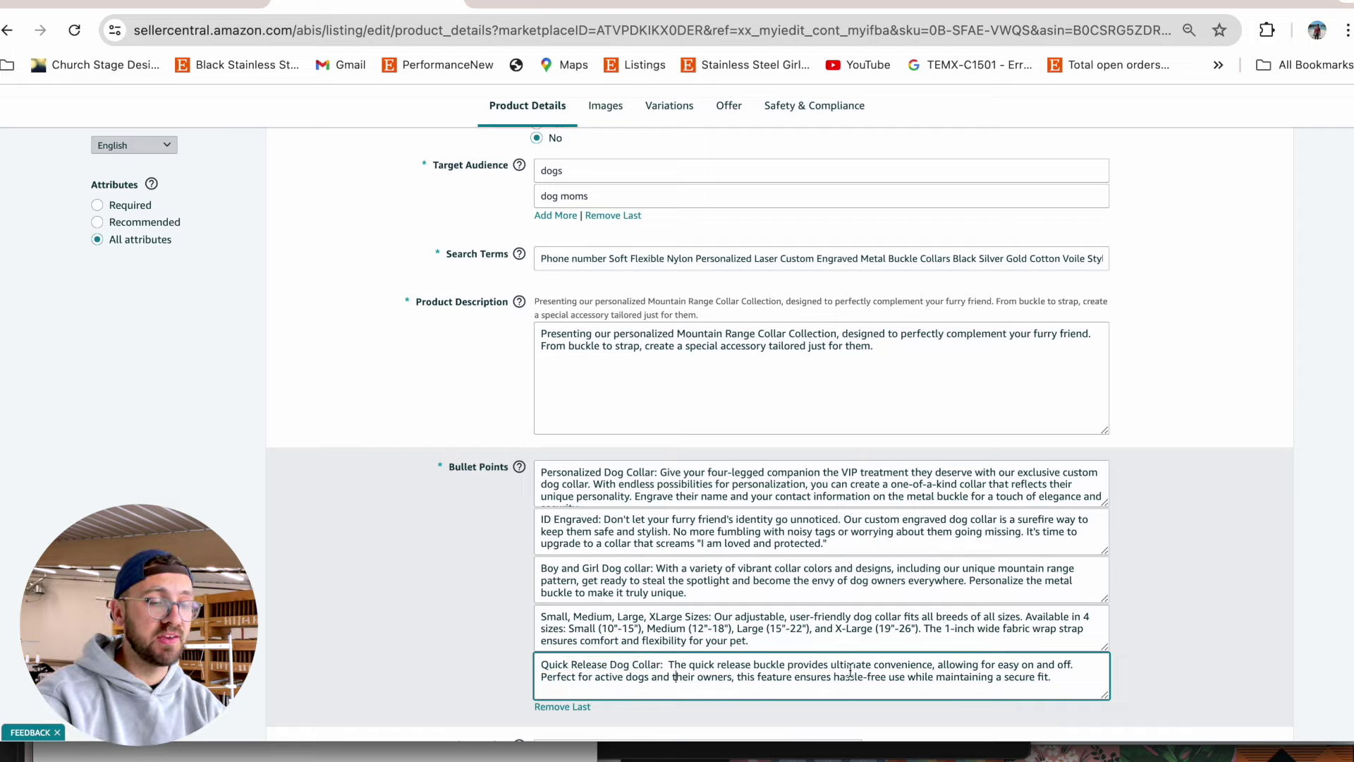
pyautogui.moveTo(841, 665); pyautogui.dragTo(936, 659)
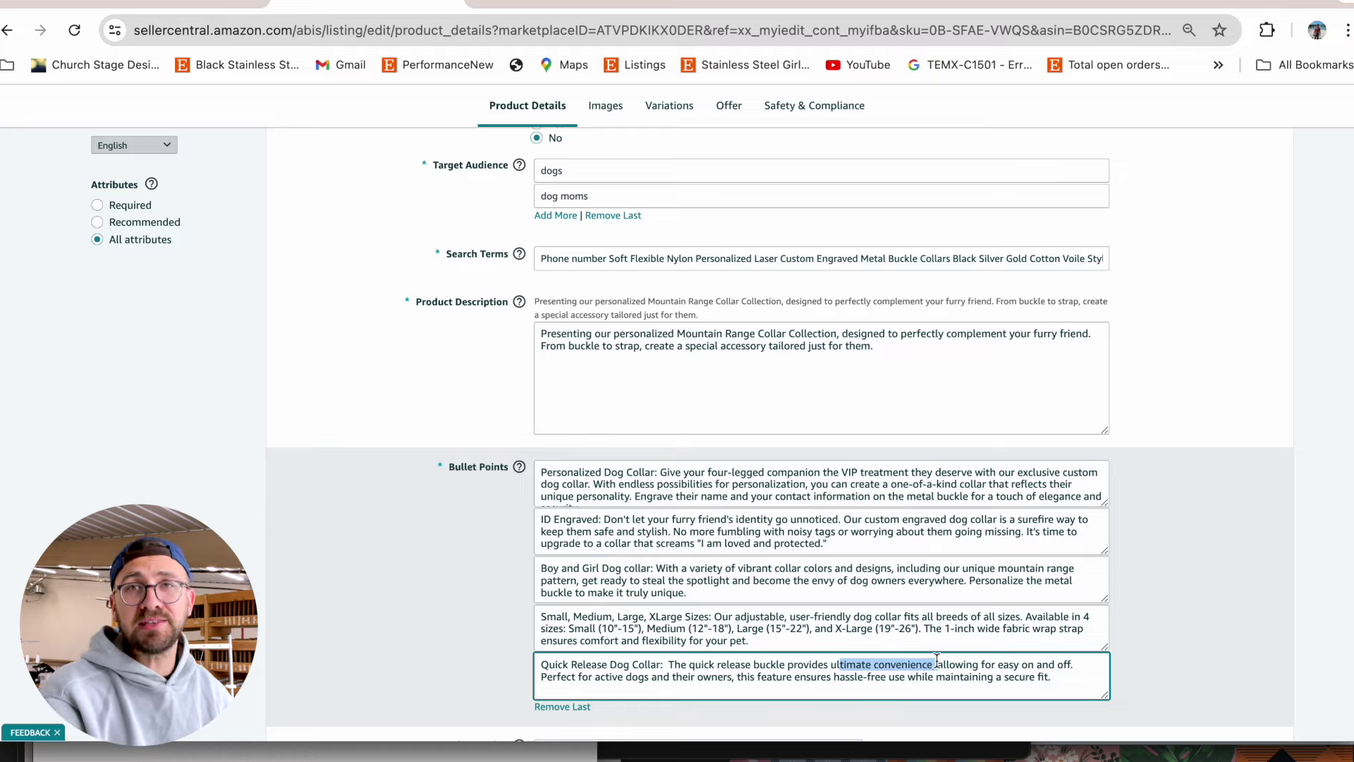
# - Look through the listing's remaining product detail attributes, from the title and brand name down to pattern and material
pyautogui.scroll(-1, 936, 659)
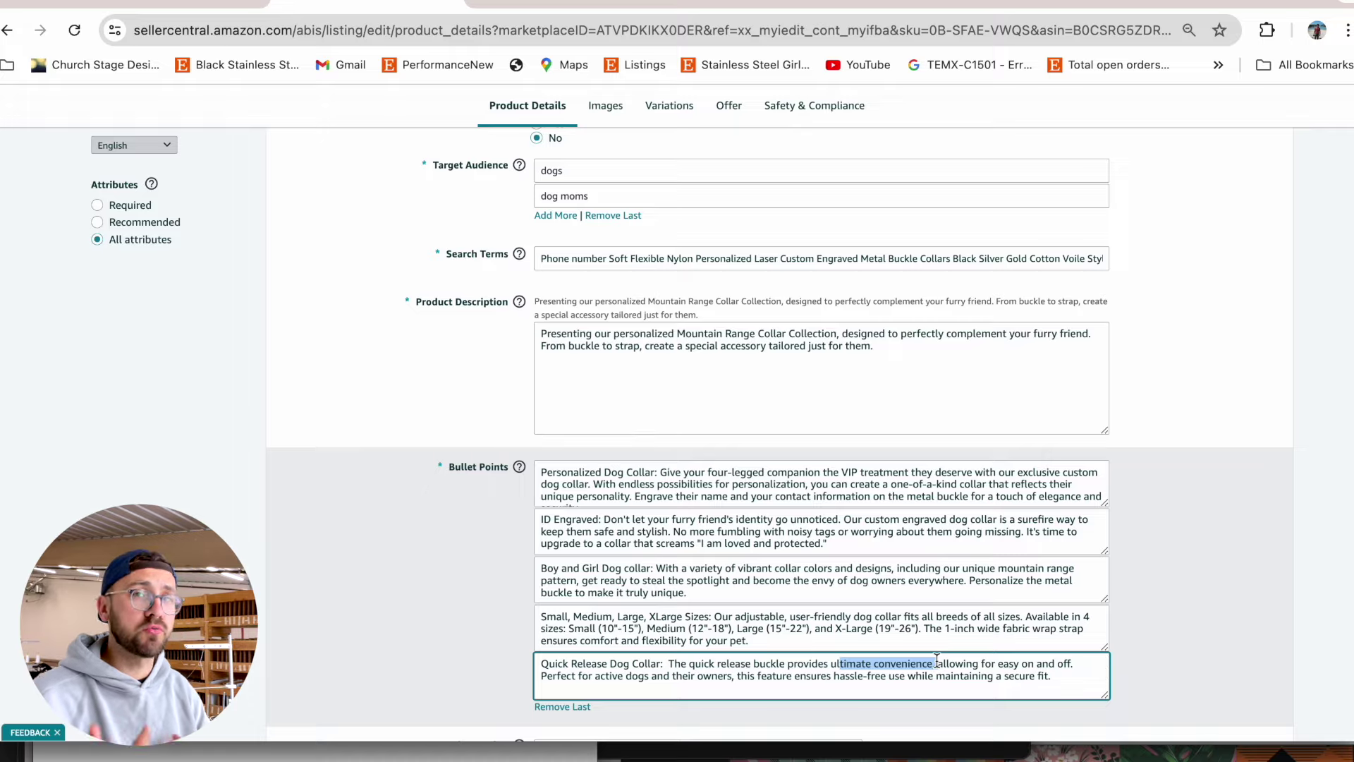
pyautogui.scroll(-20, 390, 558)
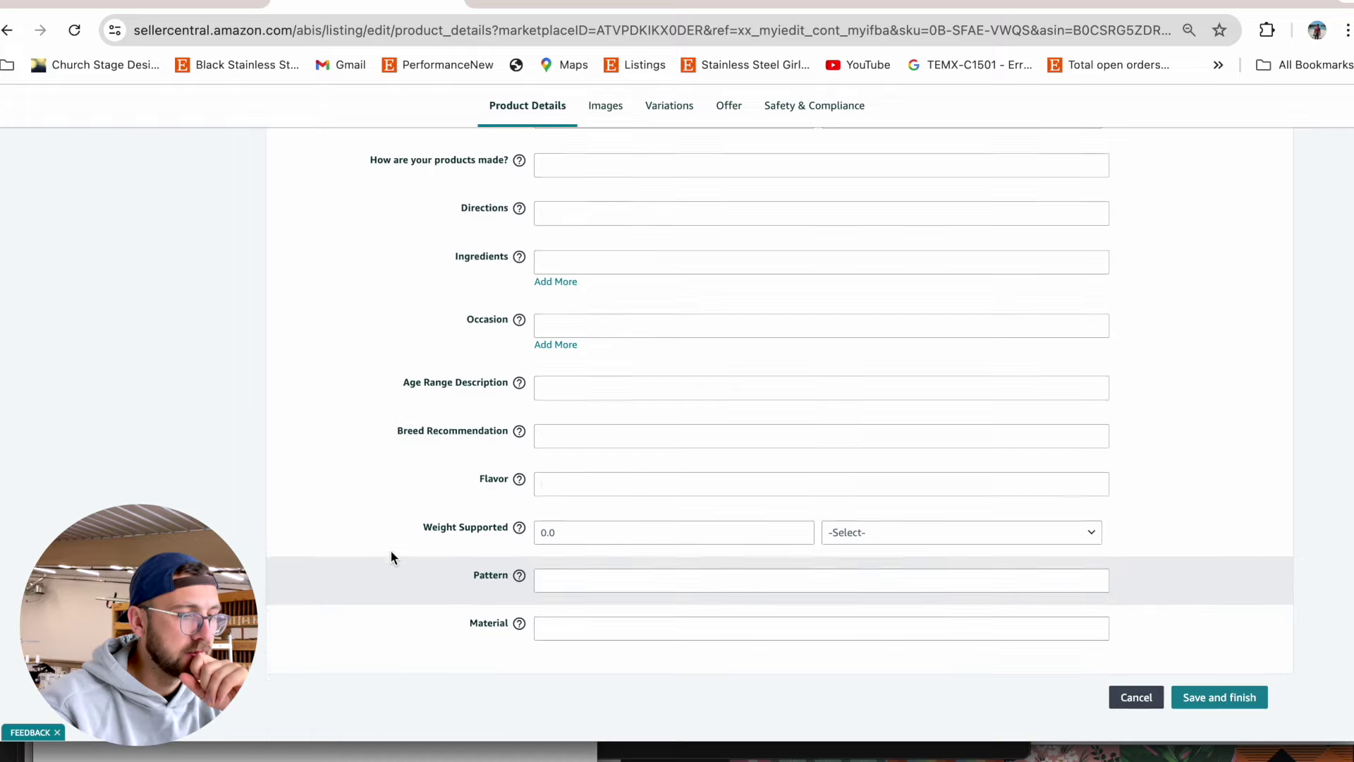
pyautogui.scroll(20, 391, 557)
pyautogui.scroll(-15, 390, 557)
pyautogui.scroll(-10, 391, 553)
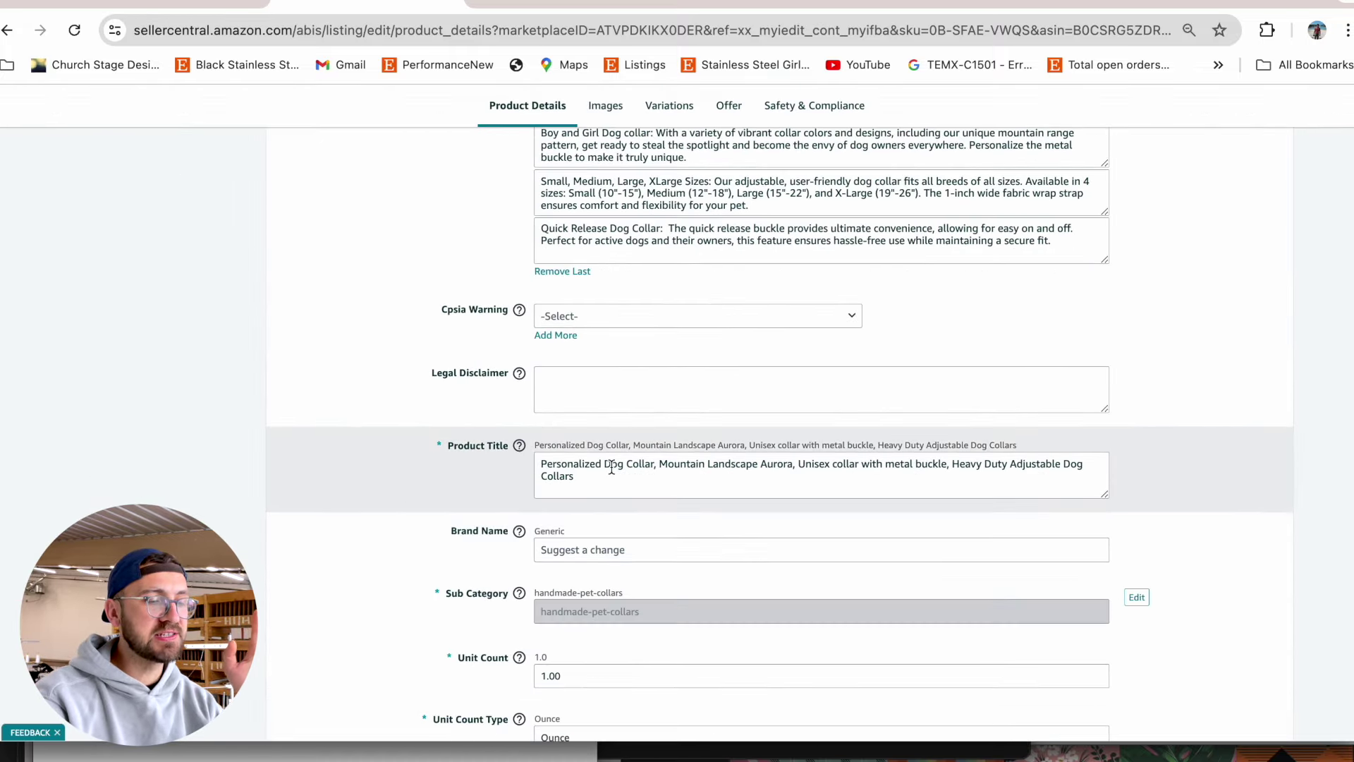
pyautogui.scroll(-1, 604, 491)
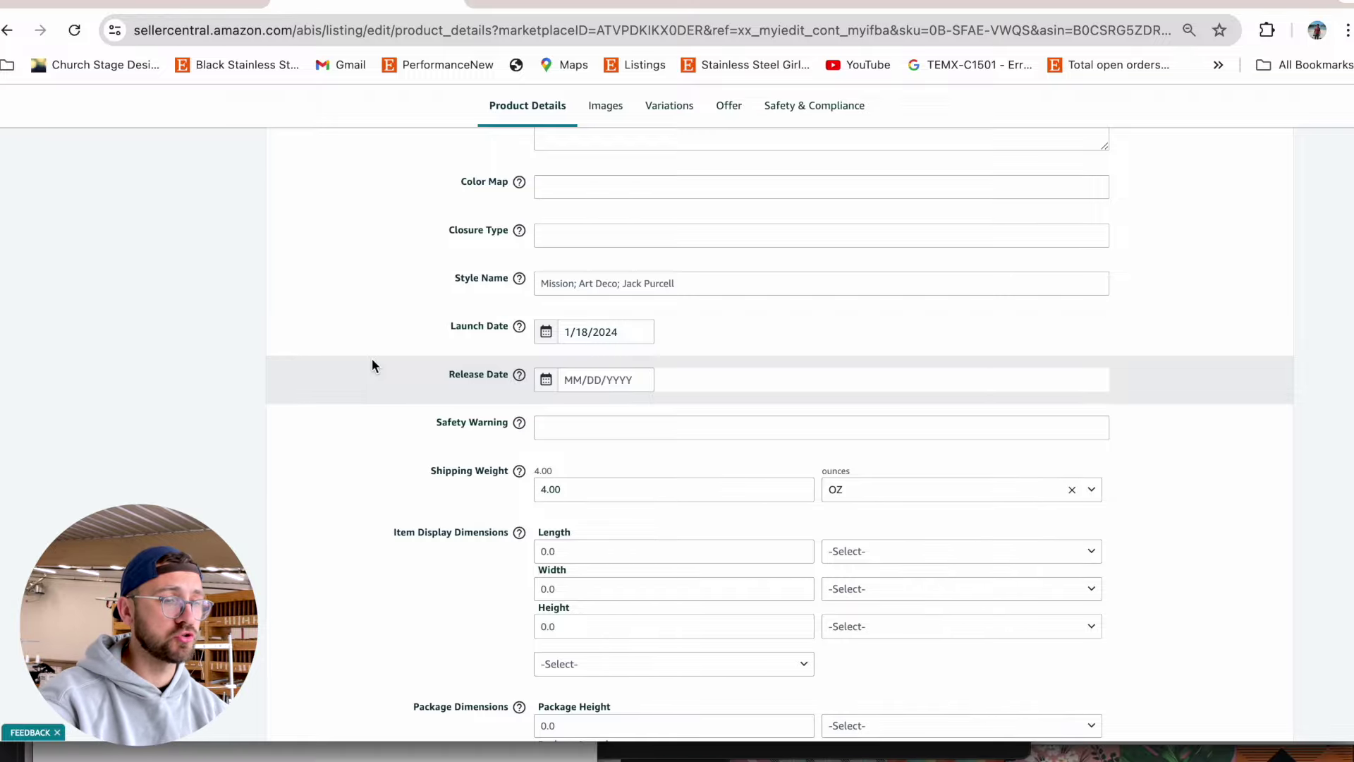
pyautogui.scroll(2, 371, 359)
pyautogui.scroll(-15, 385, 324)
pyautogui.scroll(12, 444, 306)
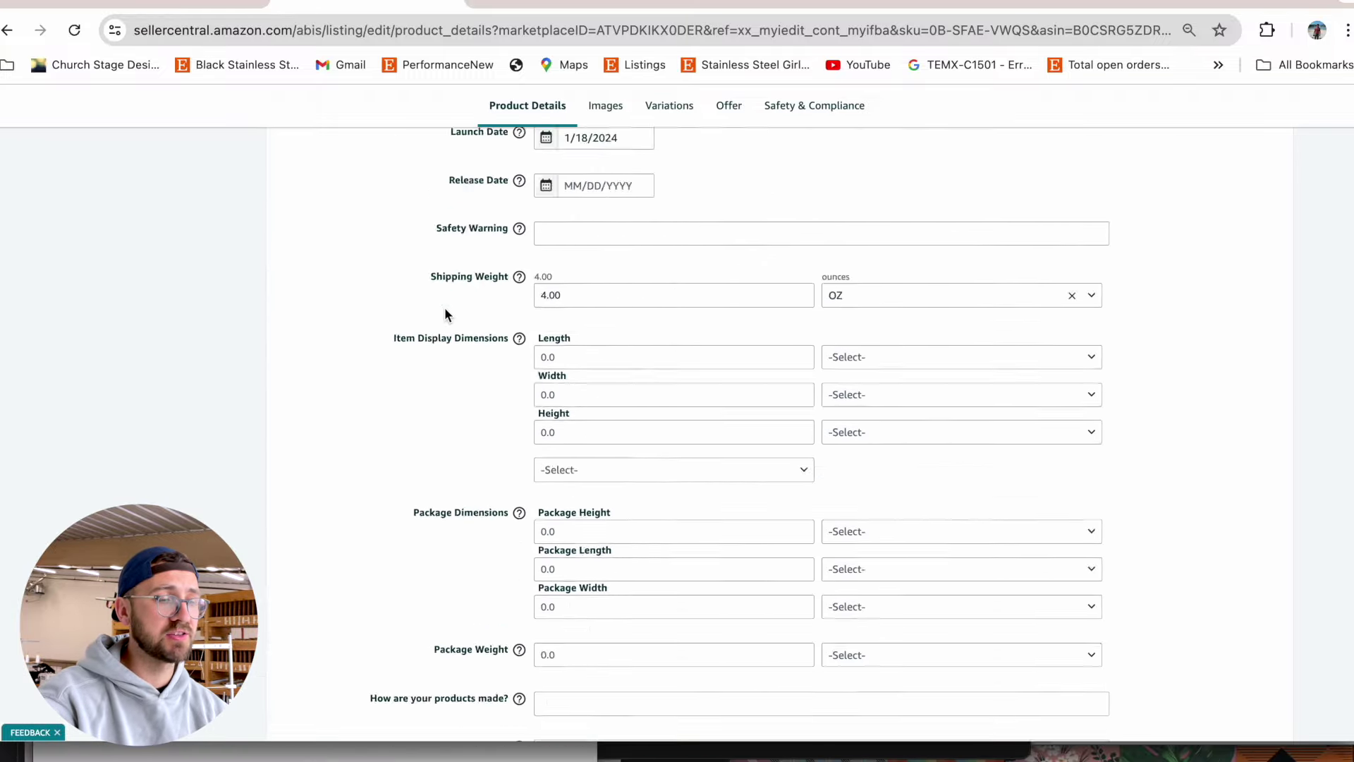
pyautogui.scroll(15, 444, 307)
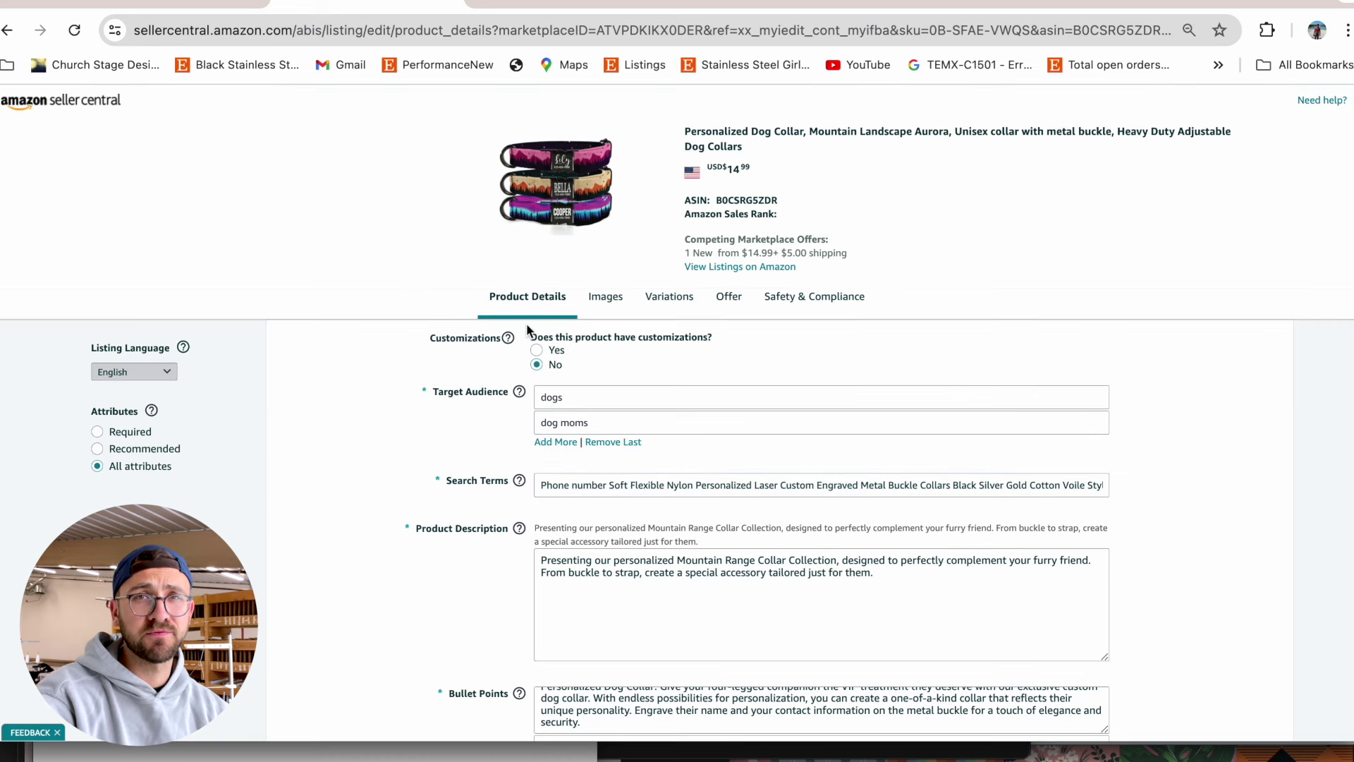
# - Open the listing's image settings and examine the live product images and the available upload slots
pyautogui.click(623, 305)
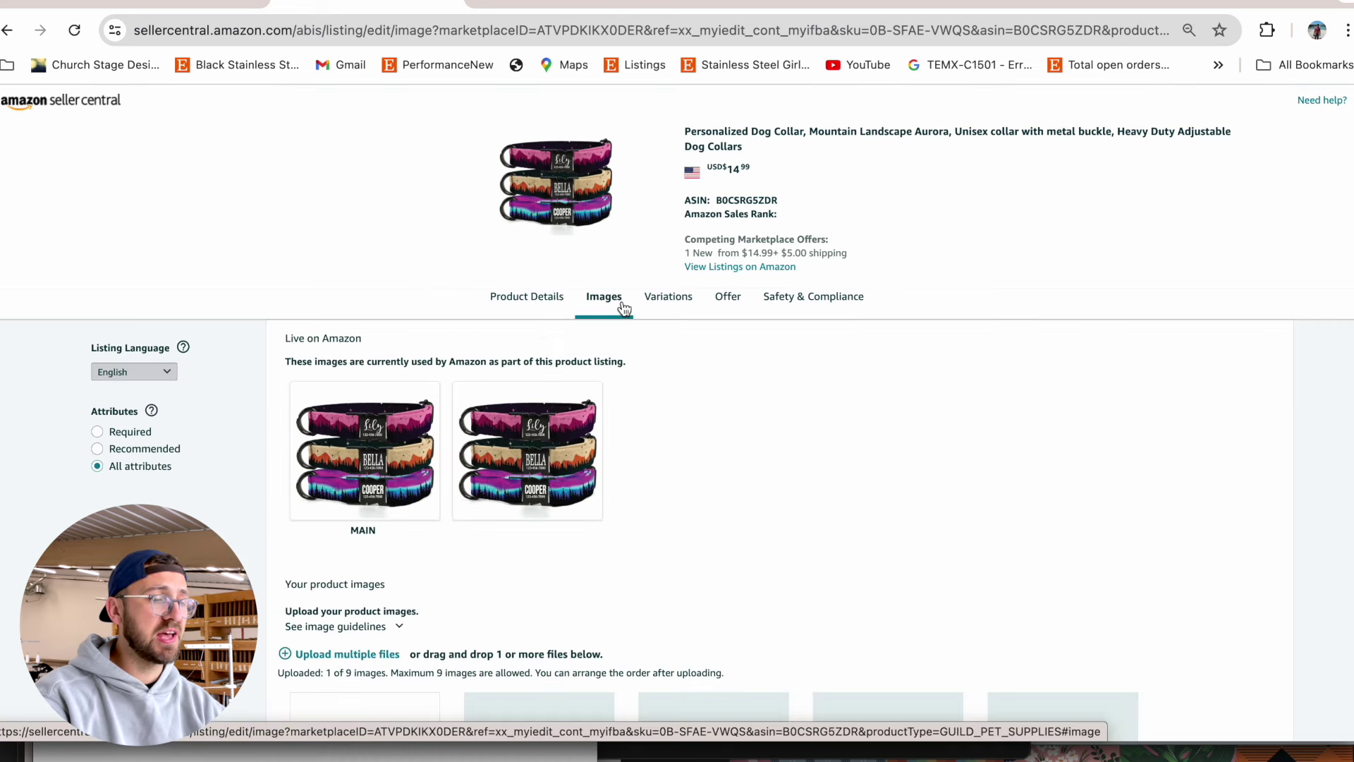
pyautogui.scroll(-5, 494, 367)
pyautogui.moveTo(412, 423)
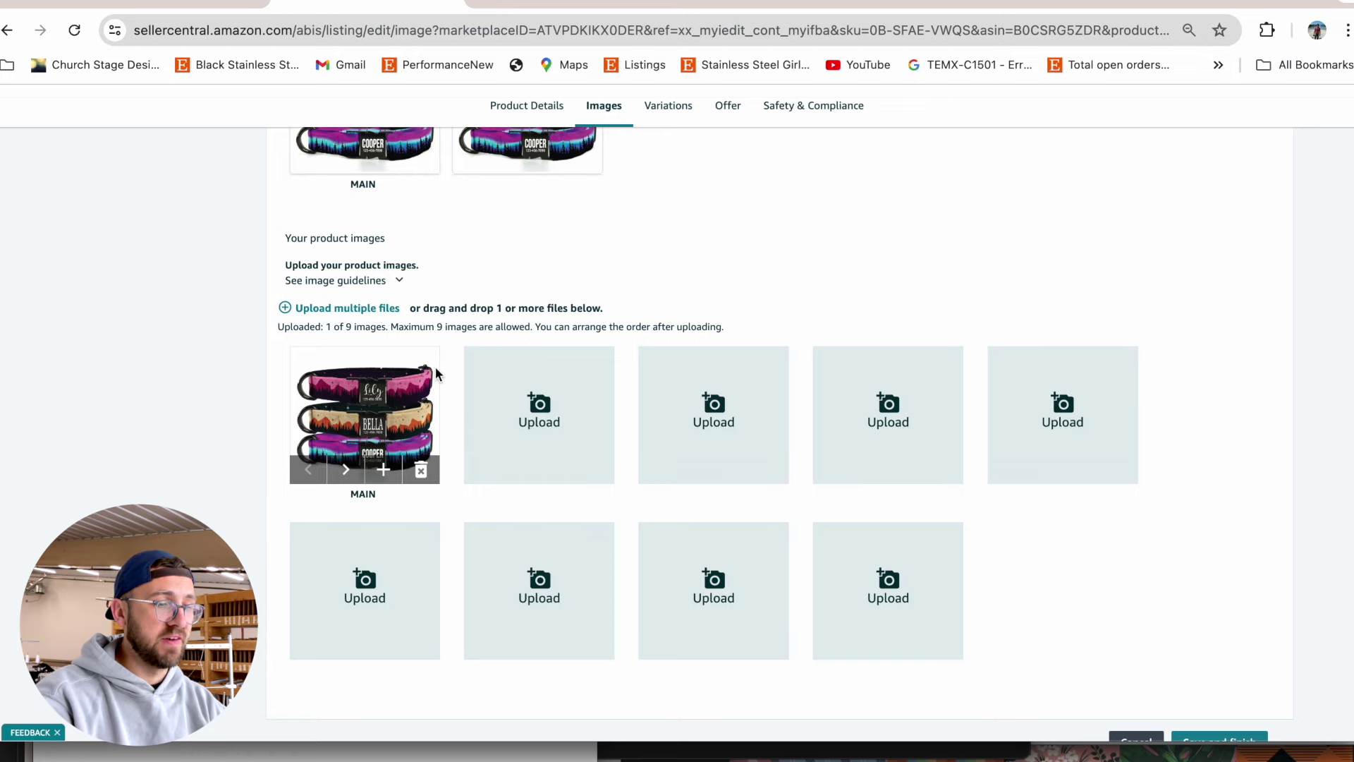
pyautogui.scroll(3, 403, 368)
pyautogui.scroll(-2, 403, 369)
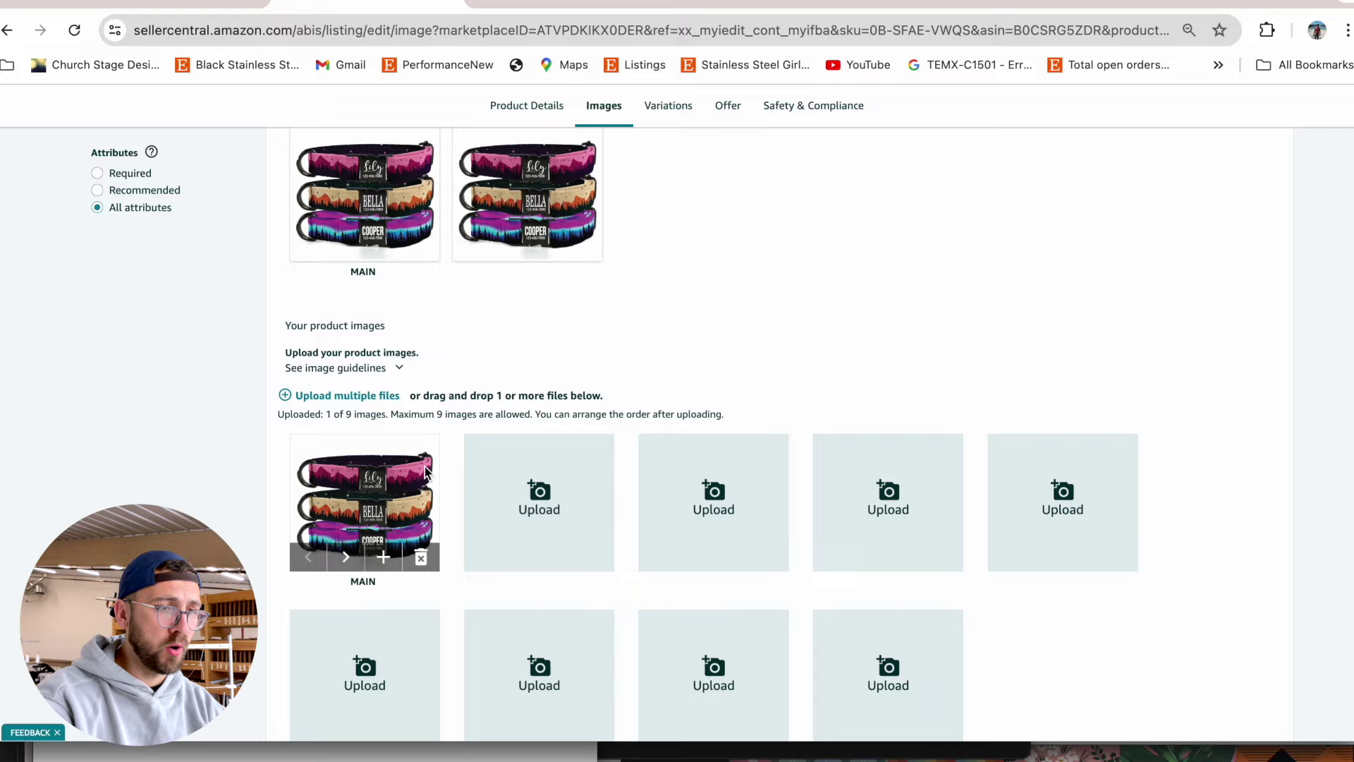
# - Compare the listing's own images with the main photo on the GoTags personalized collar product page
pyautogui.click(910, 2)
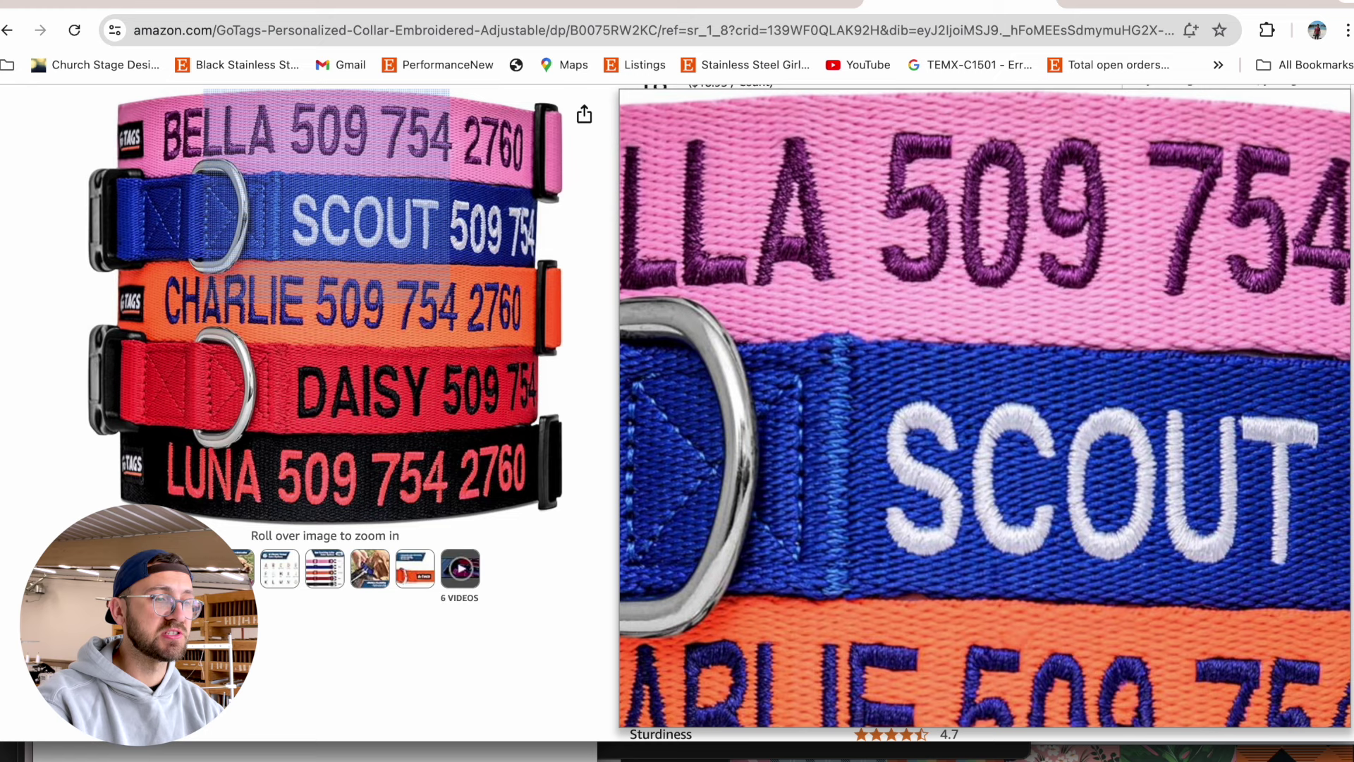
pyautogui.click(494, 6)
pyautogui.click(406, 3)
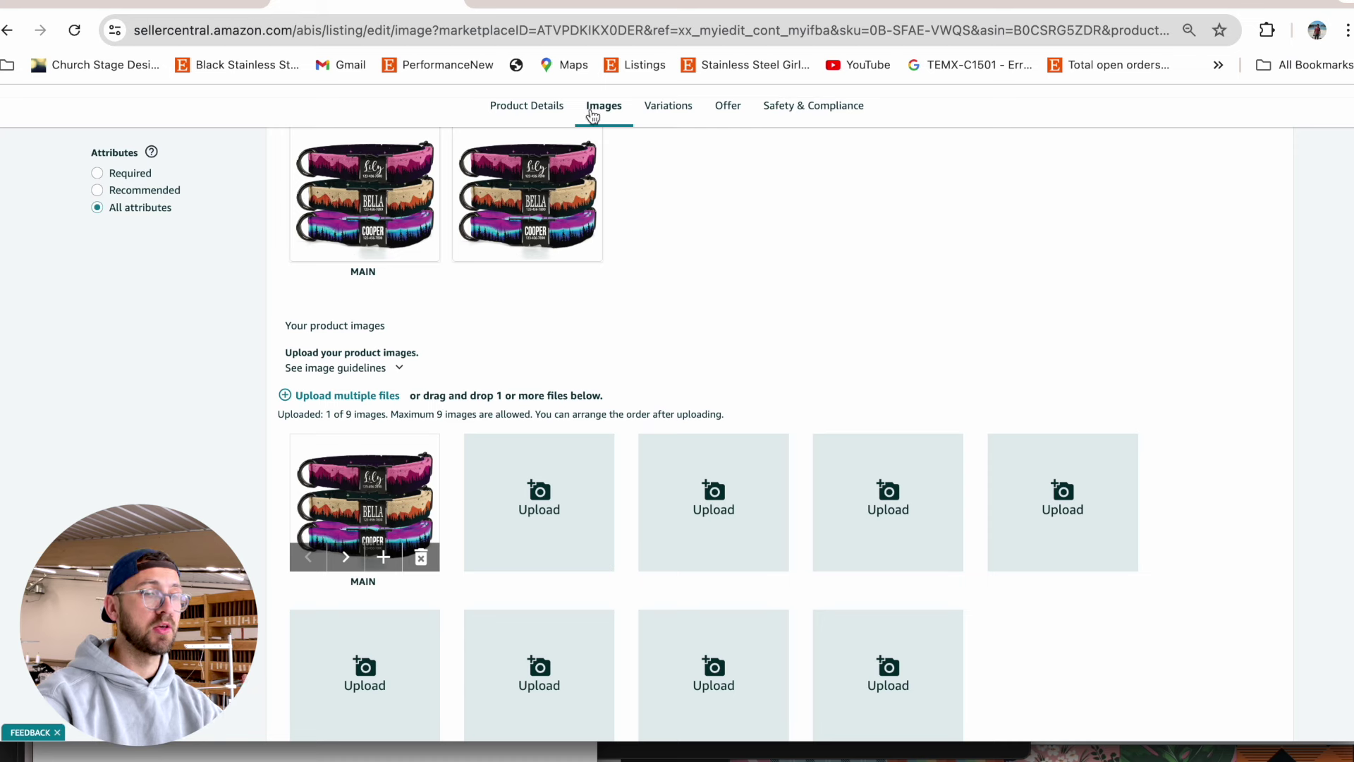
pyautogui.click(959, 5)
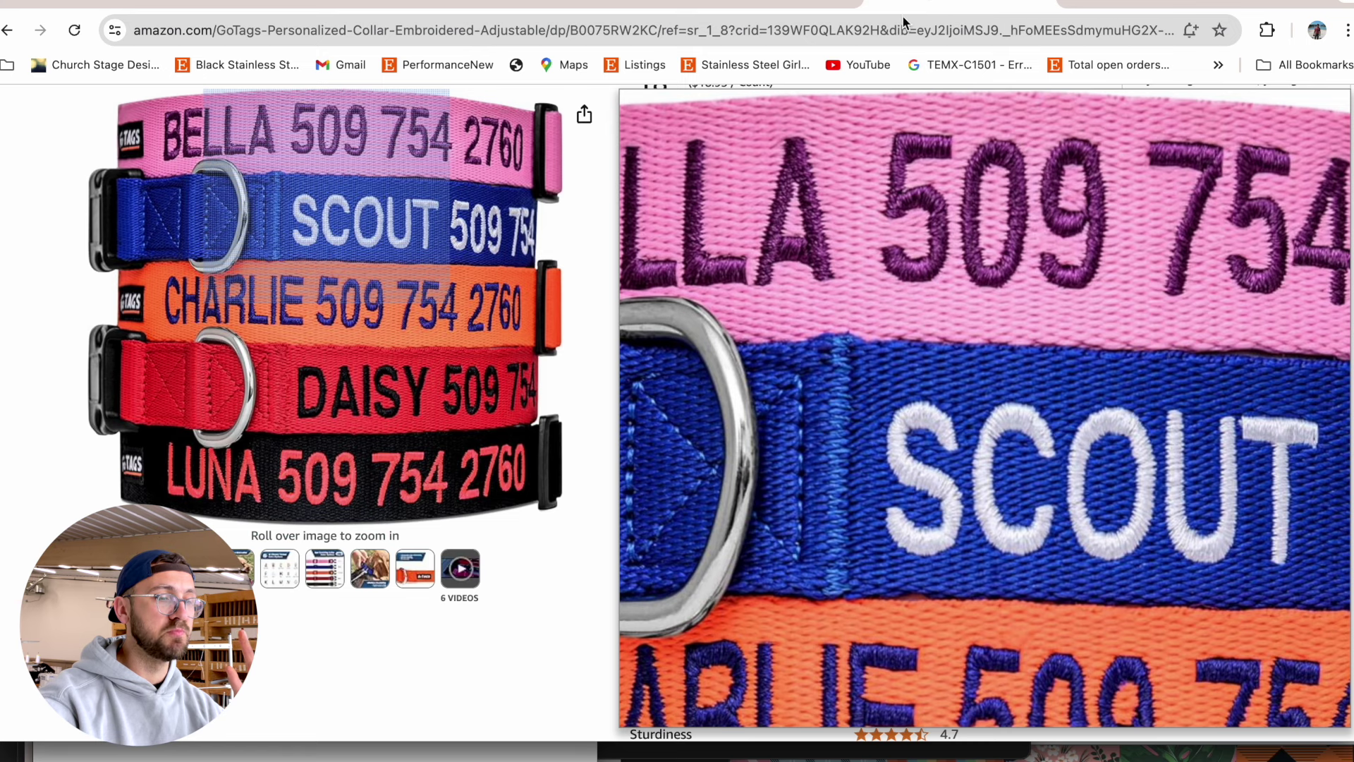
# - Go back to the dog collar search results and examine the competing products' main images, prices and ratings
pyautogui.press('super+Left')
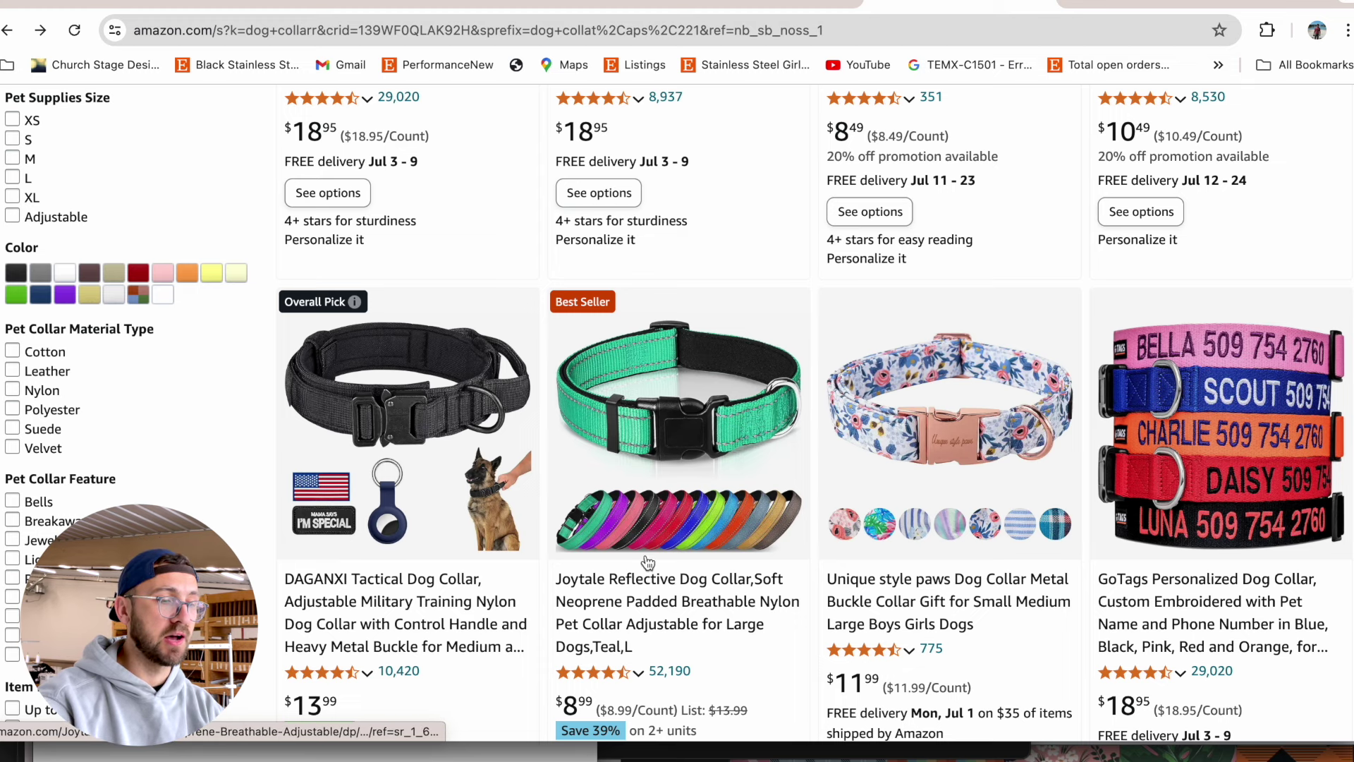
pyautogui.scroll(5, 656, 493)
pyautogui.scroll(-3, 660, 449)
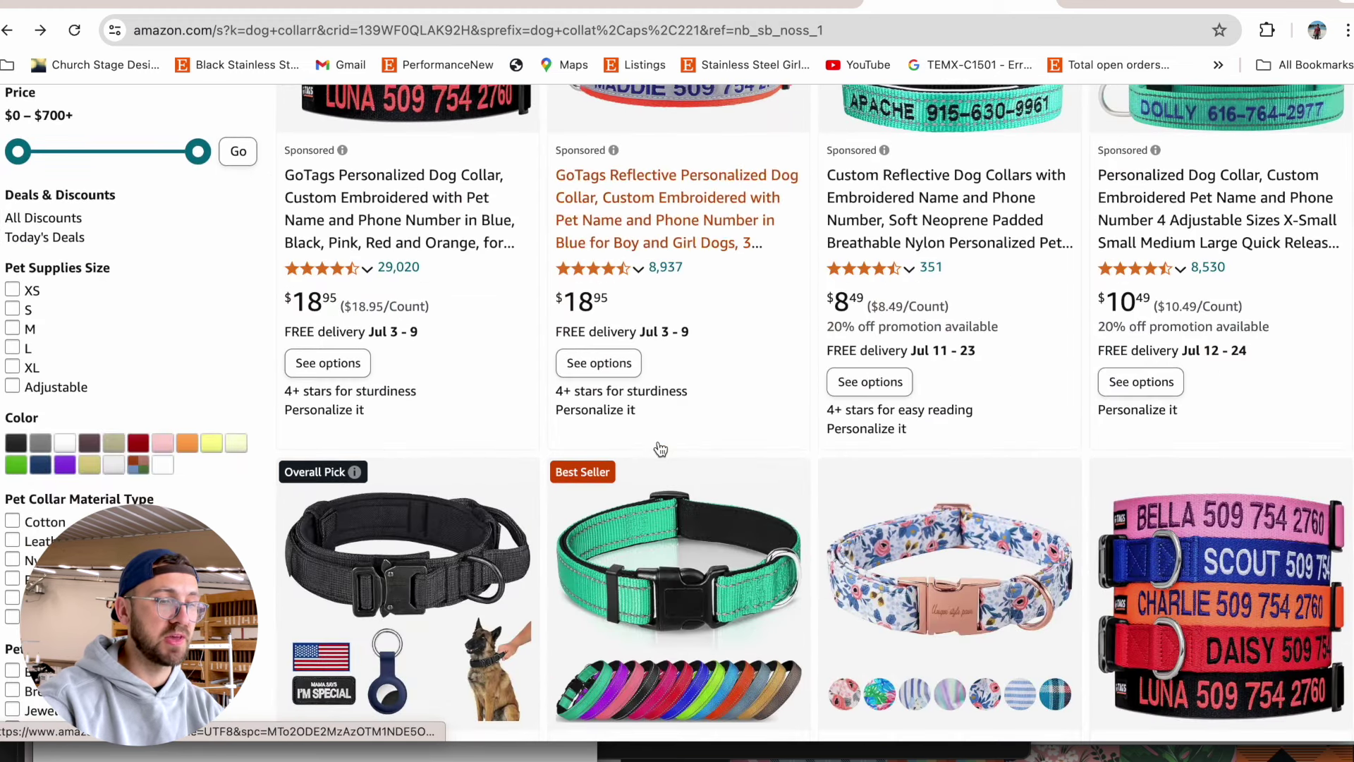
pyautogui.scroll(3, 660, 448)
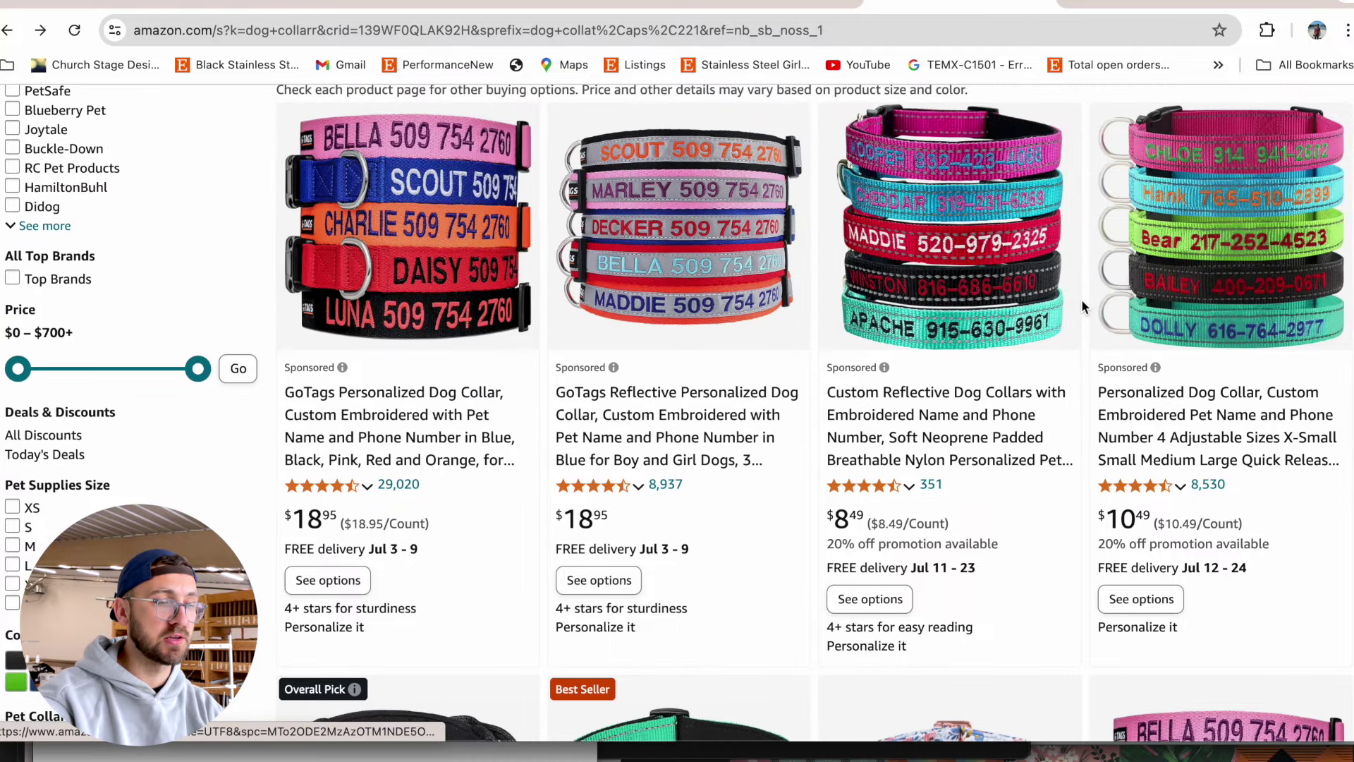
pyautogui.scroll(3, 1081, 299)
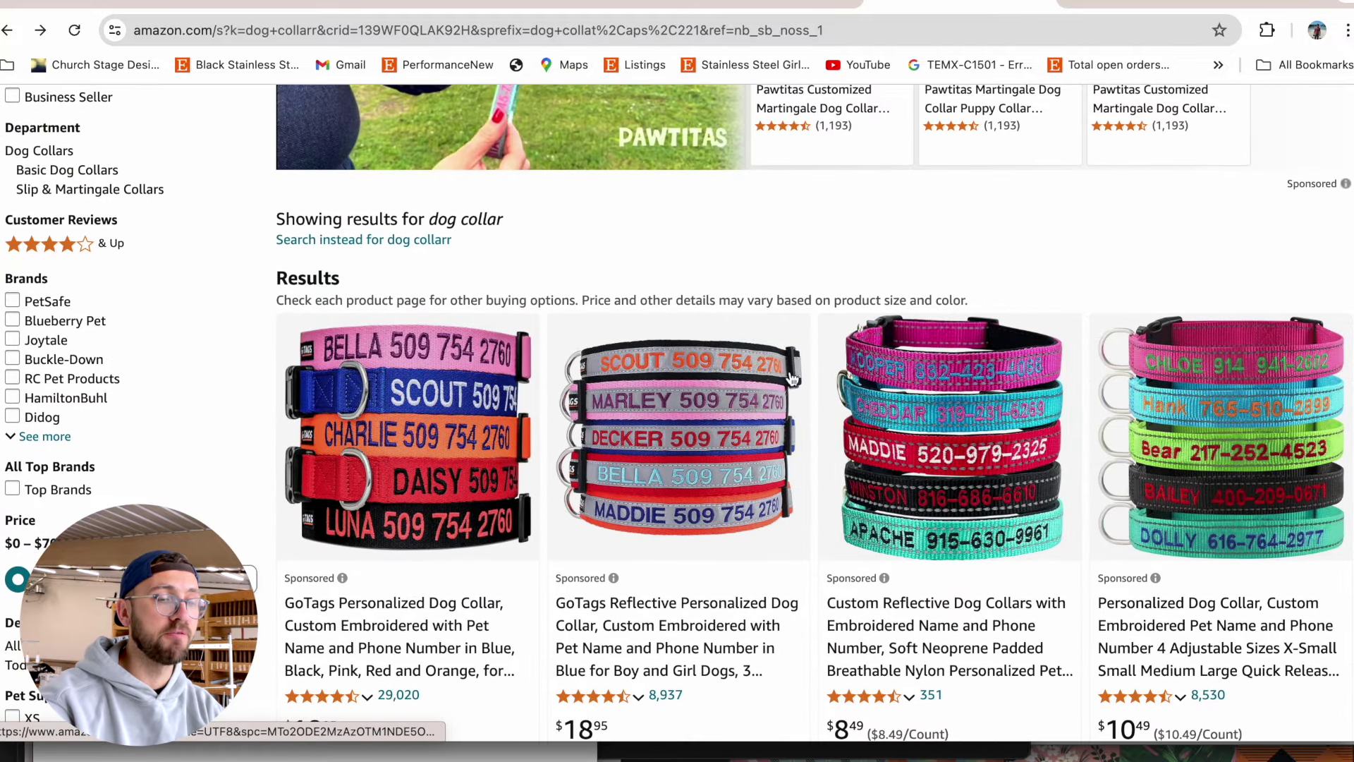
pyautogui.scroll(-9, 672, 563)
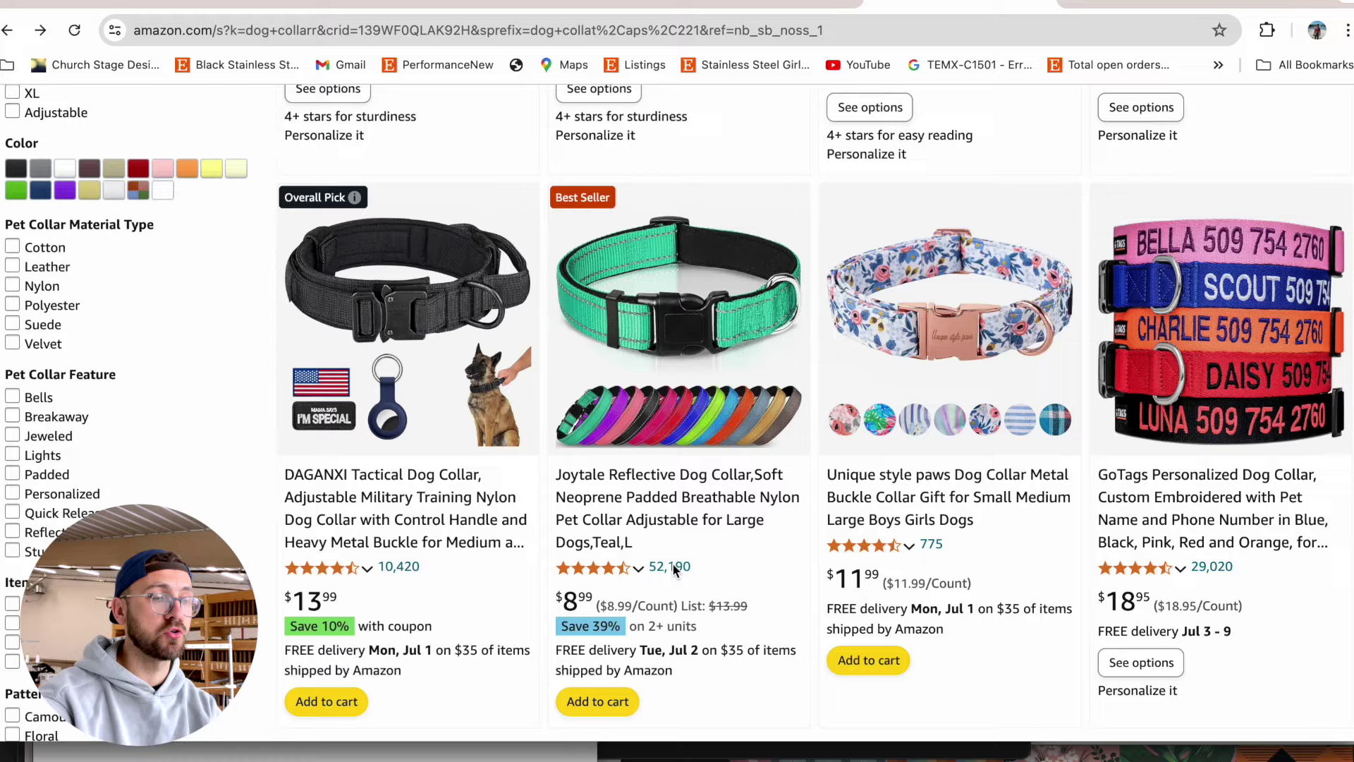
pyautogui.scroll(-10, 674, 569)
pyautogui.scroll(1, 673, 569)
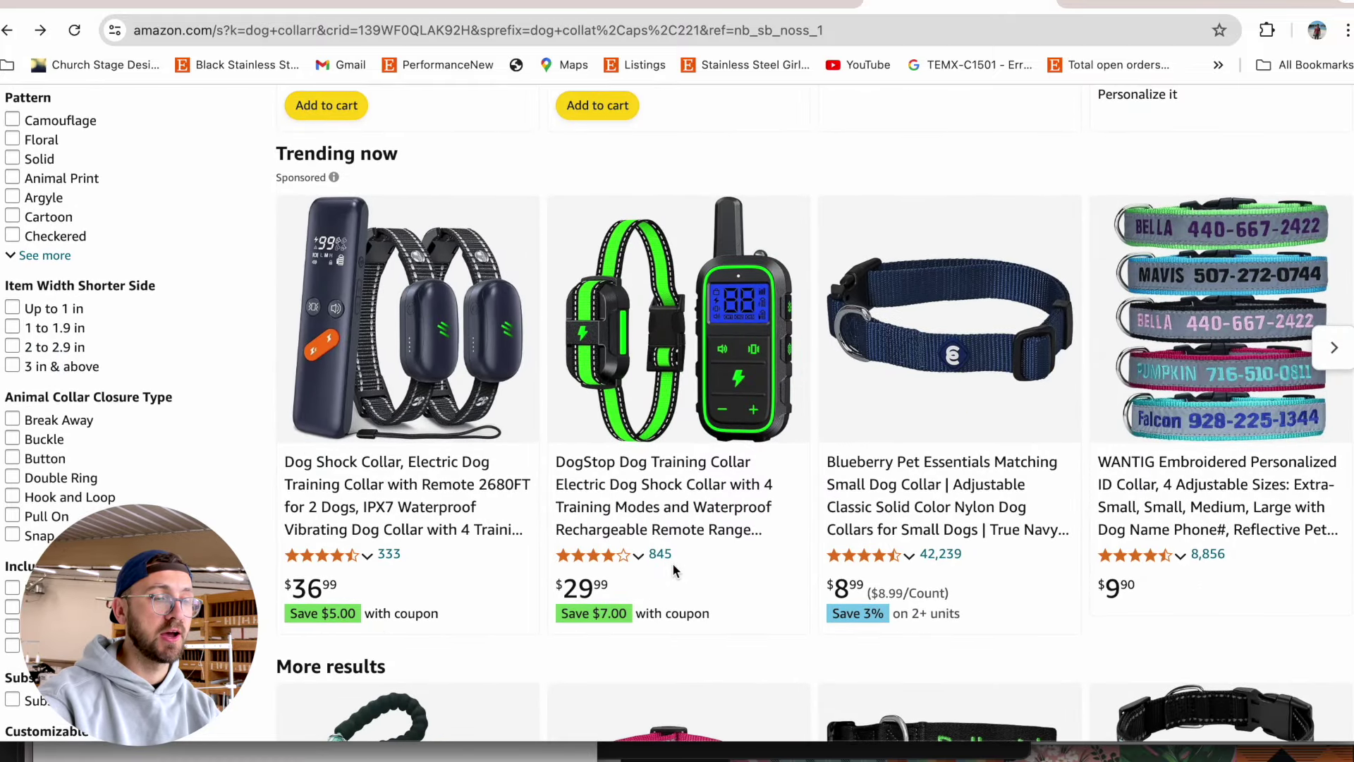
pyautogui.scroll(-3, 672, 563)
pyautogui.scroll(15, 672, 562)
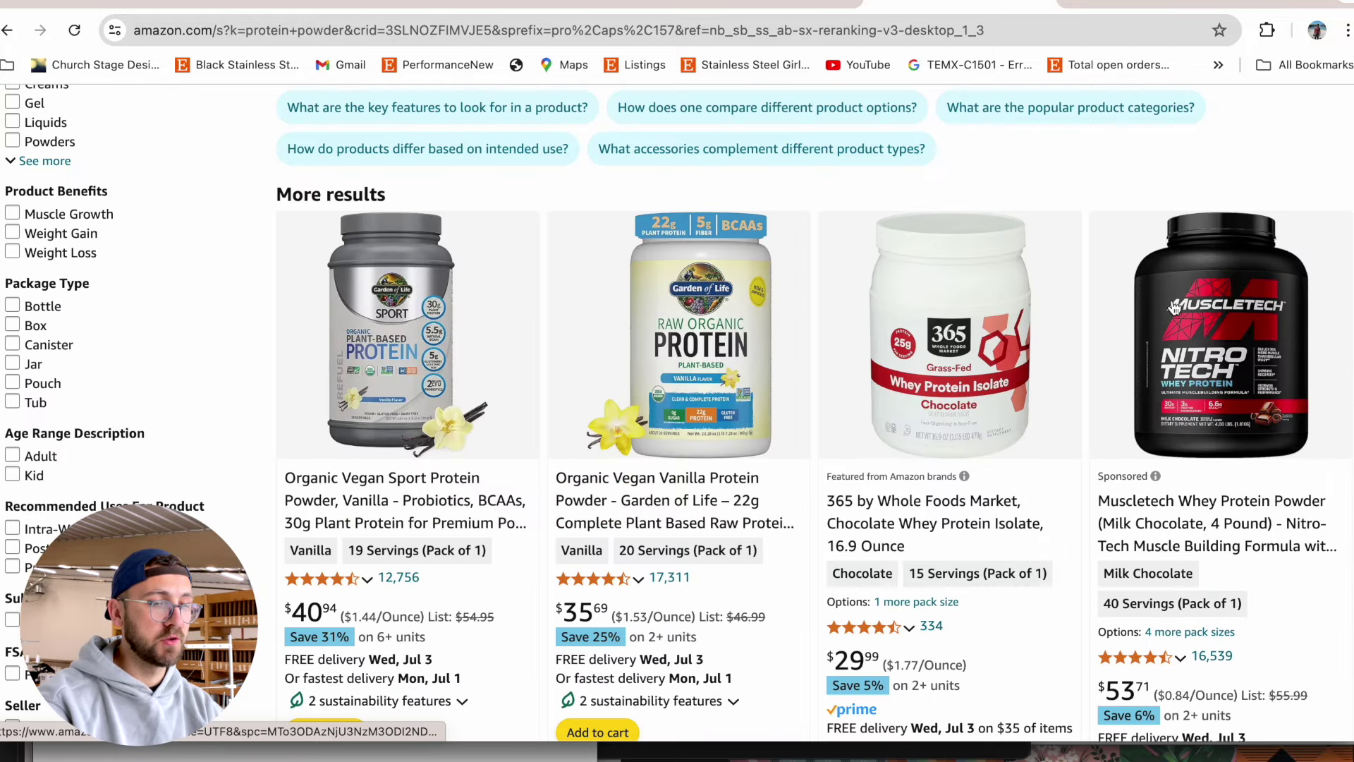
# - Open the 365 Whole Foods chocolate whey protein page, examine its main image, and return to the protein powder results
pyautogui.scroll(-1, 1174, 306)
pyautogui.click(952, 307)
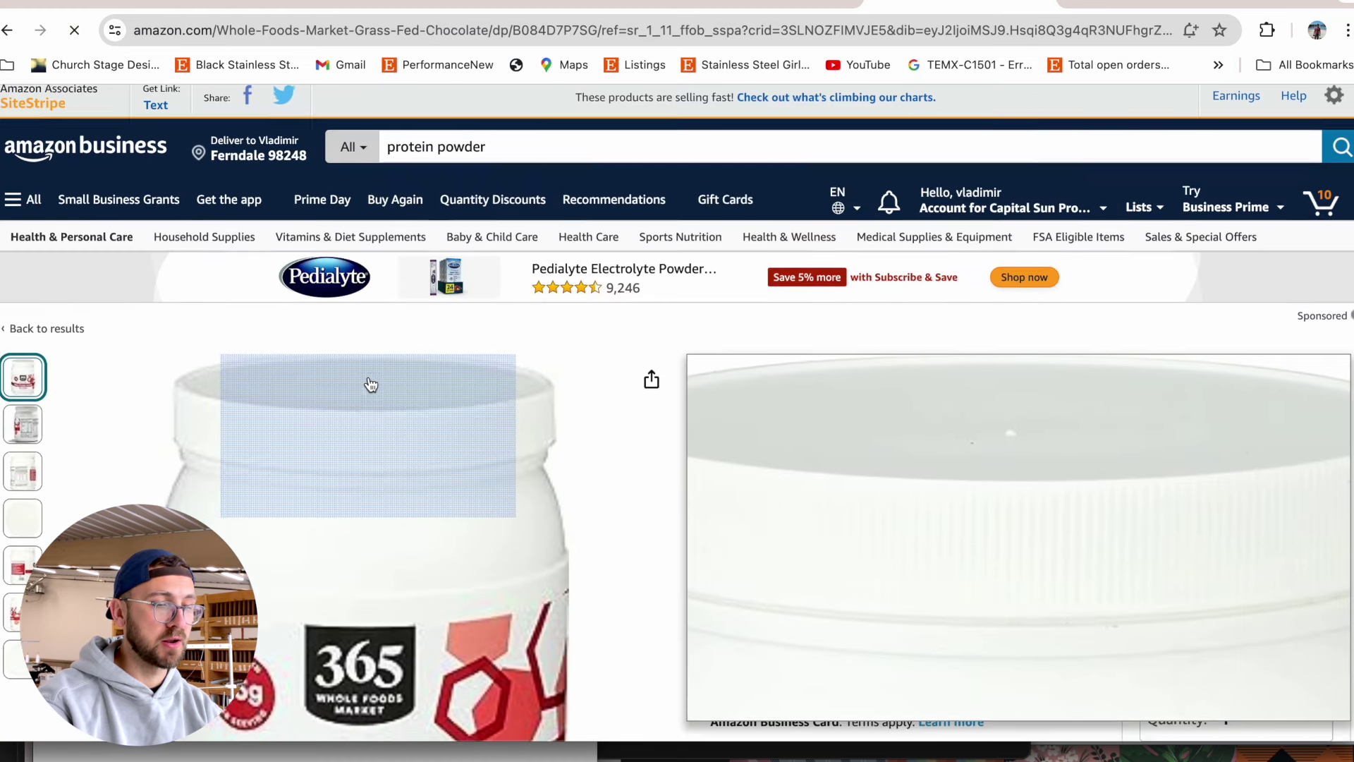
pyautogui.scroll(-3, 365, 605)
pyautogui.scroll(-1, 370, 635)
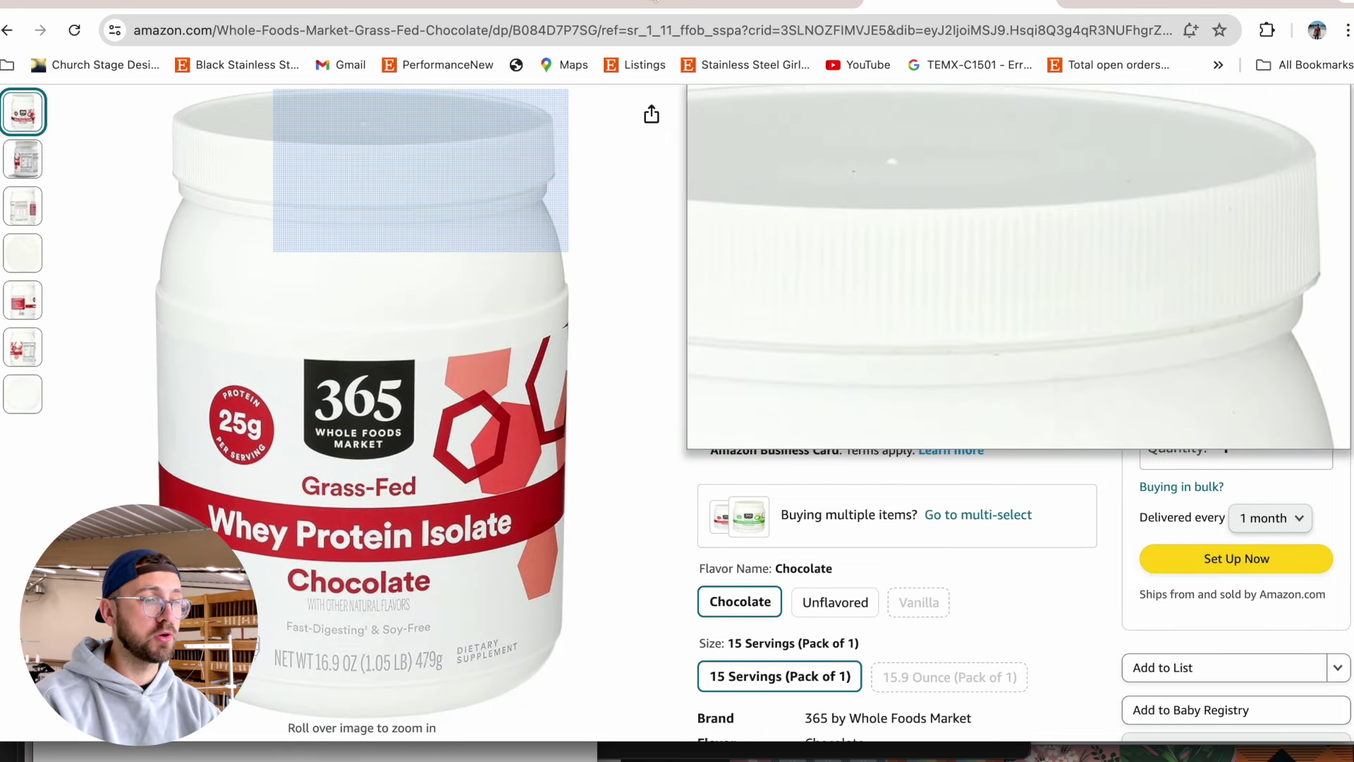
pyautogui.click(8, 30)
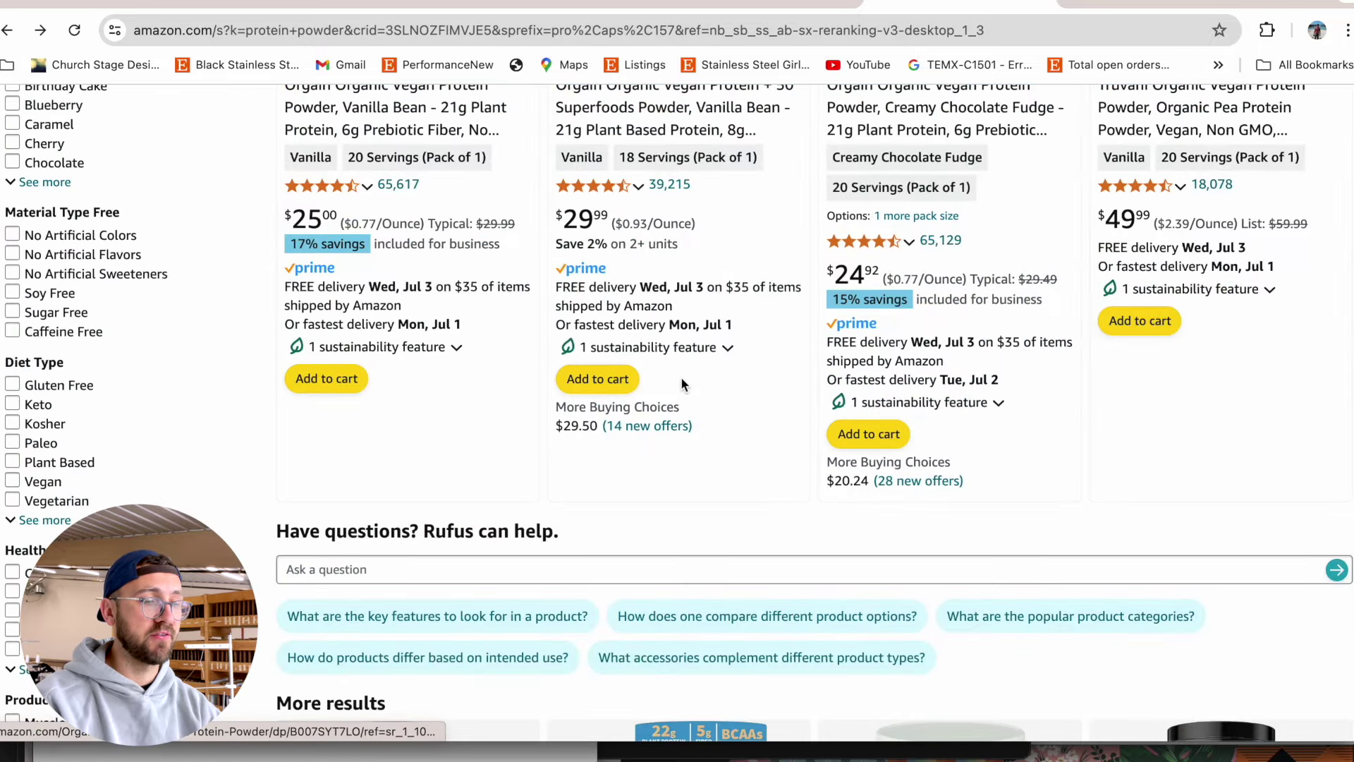
pyautogui.scroll(5, 681, 378)
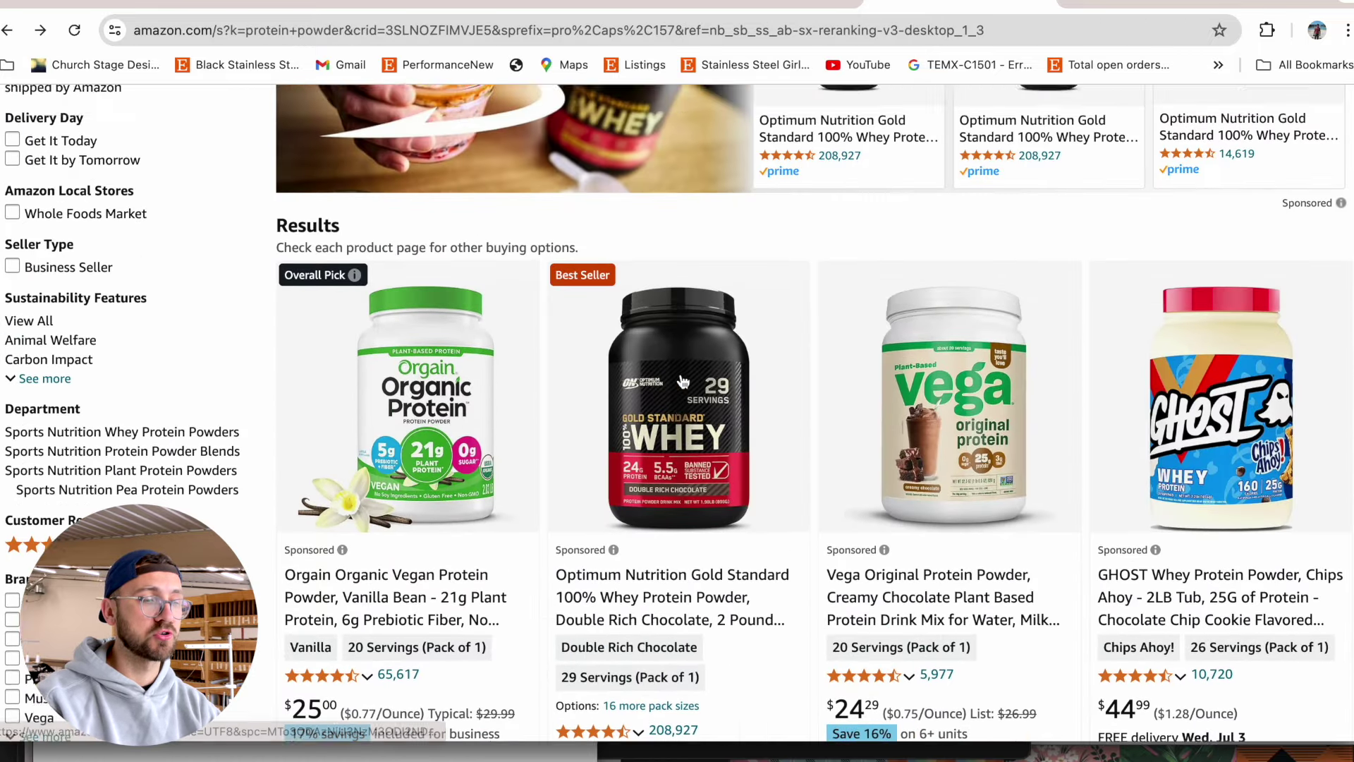
pyautogui.scroll(3, 681, 381)
pyautogui.scroll(-5, 682, 381)
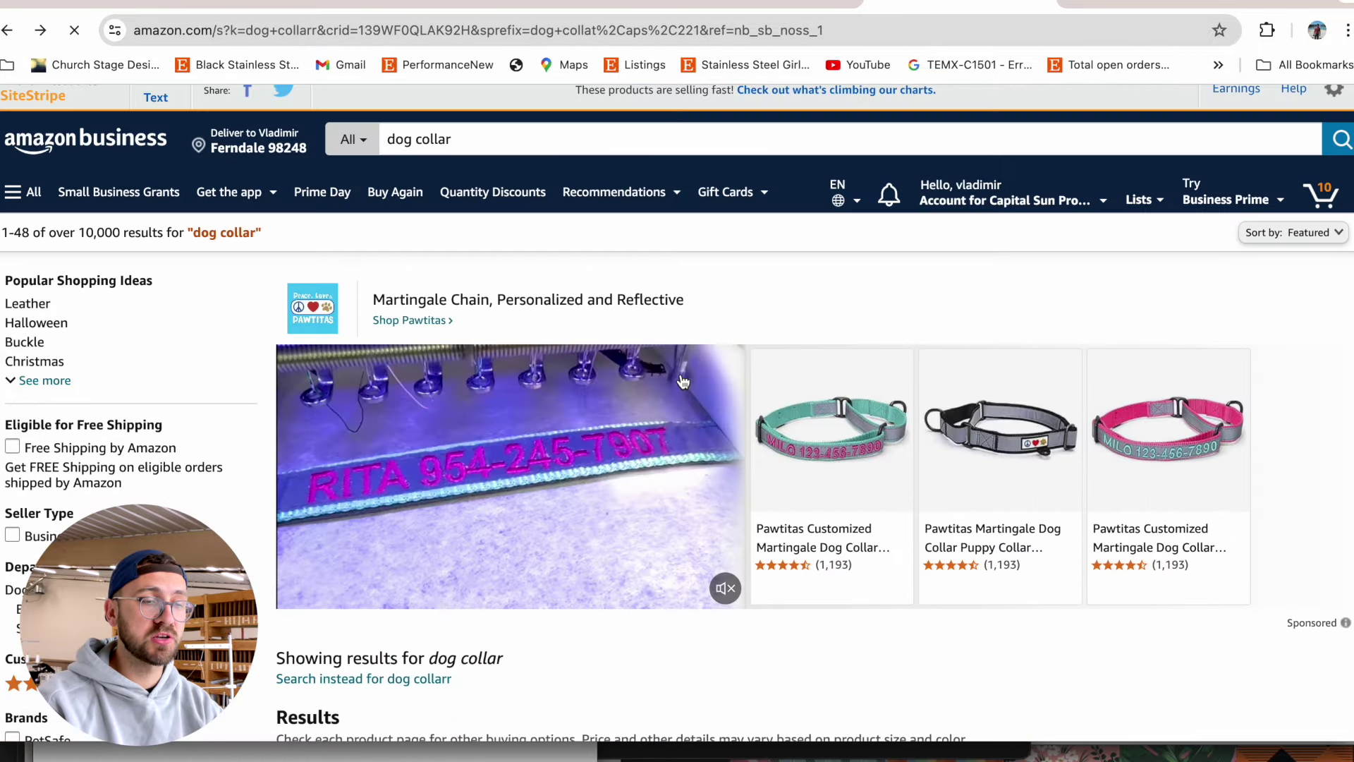
# - Open the best-selling Joytale Reflective Dog Collar from the dog collar results and inspect its main image and product details
pyautogui.scroll(-5, 683, 381)
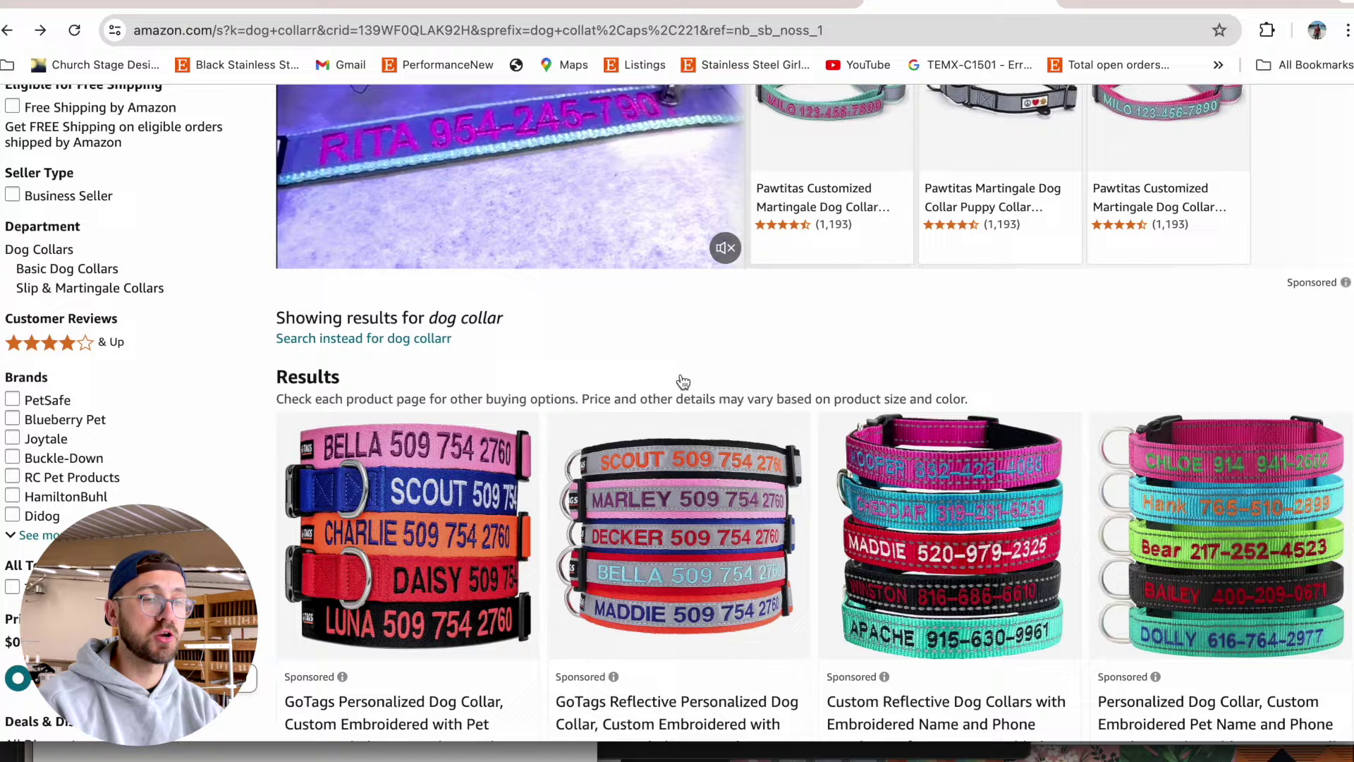
pyautogui.scroll(-10, 683, 382)
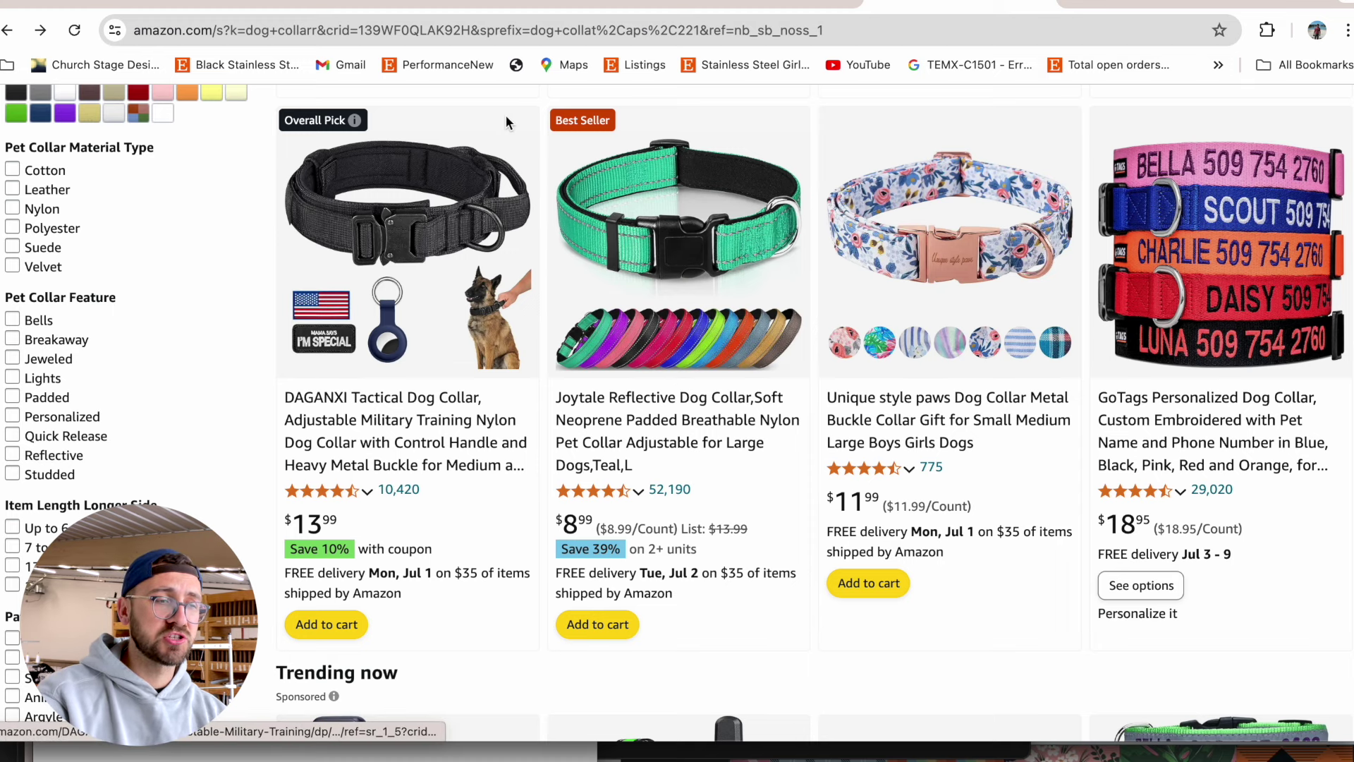
pyautogui.click(557, 206)
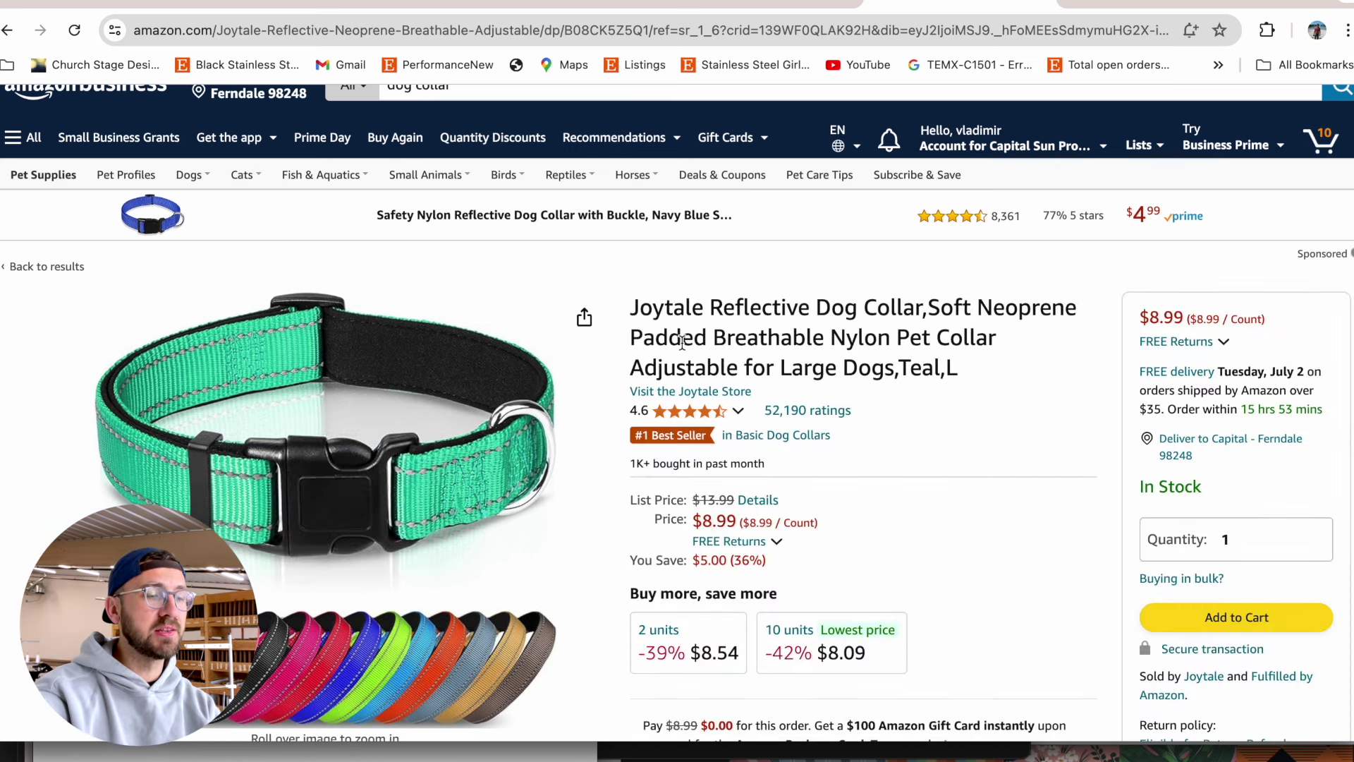
pyautogui.moveTo(344, 324)
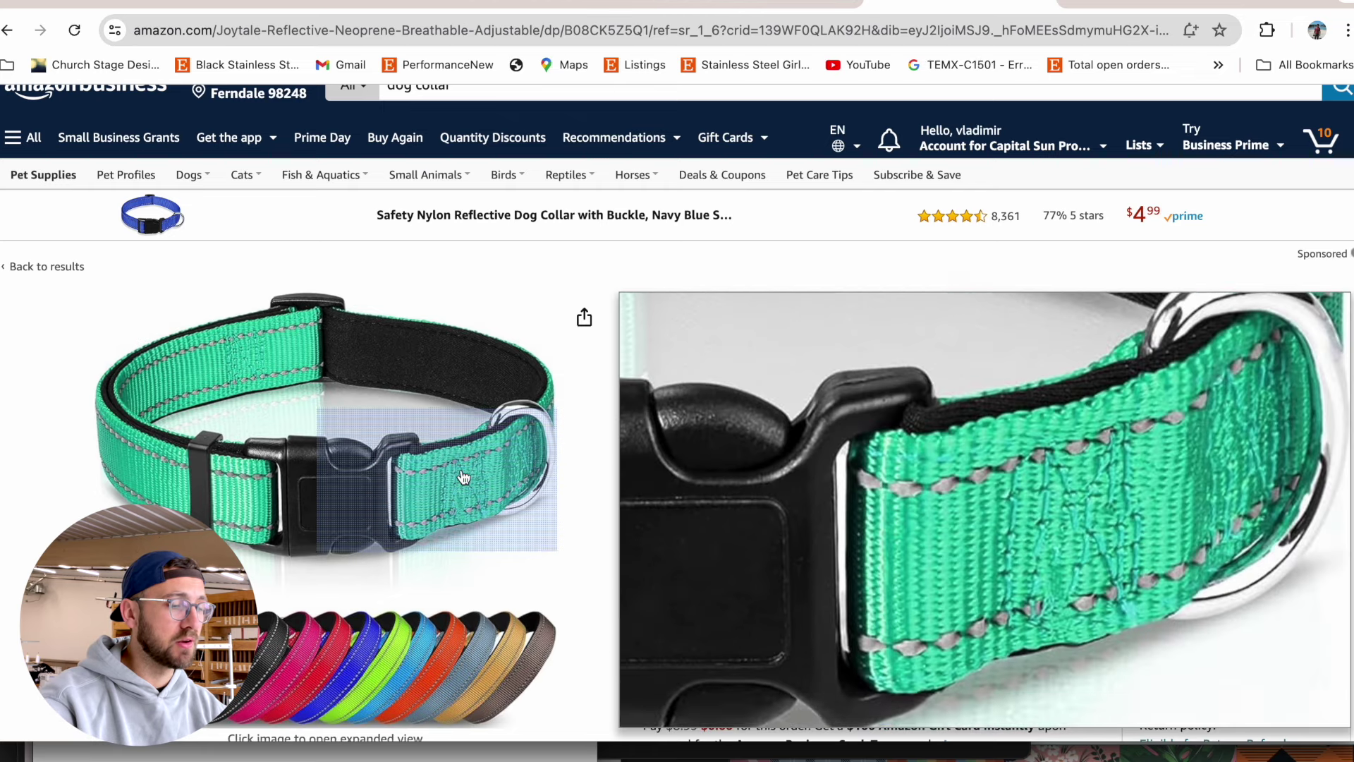
pyautogui.scroll(-3, 463, 477)
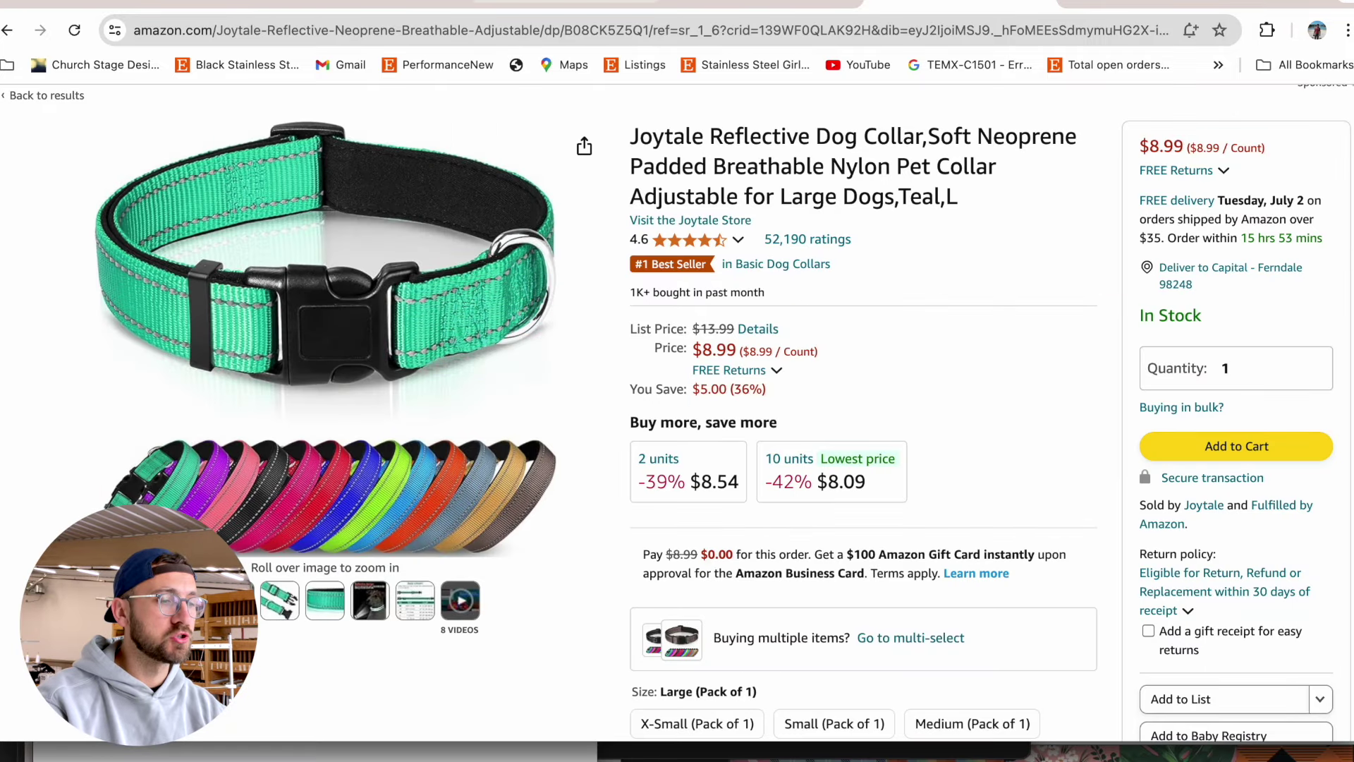
# - Switch back to the dog collar listing in Seller Central and open its variation settings
pyautogui.click(525, 2)
pyautogui.click(381, 5)
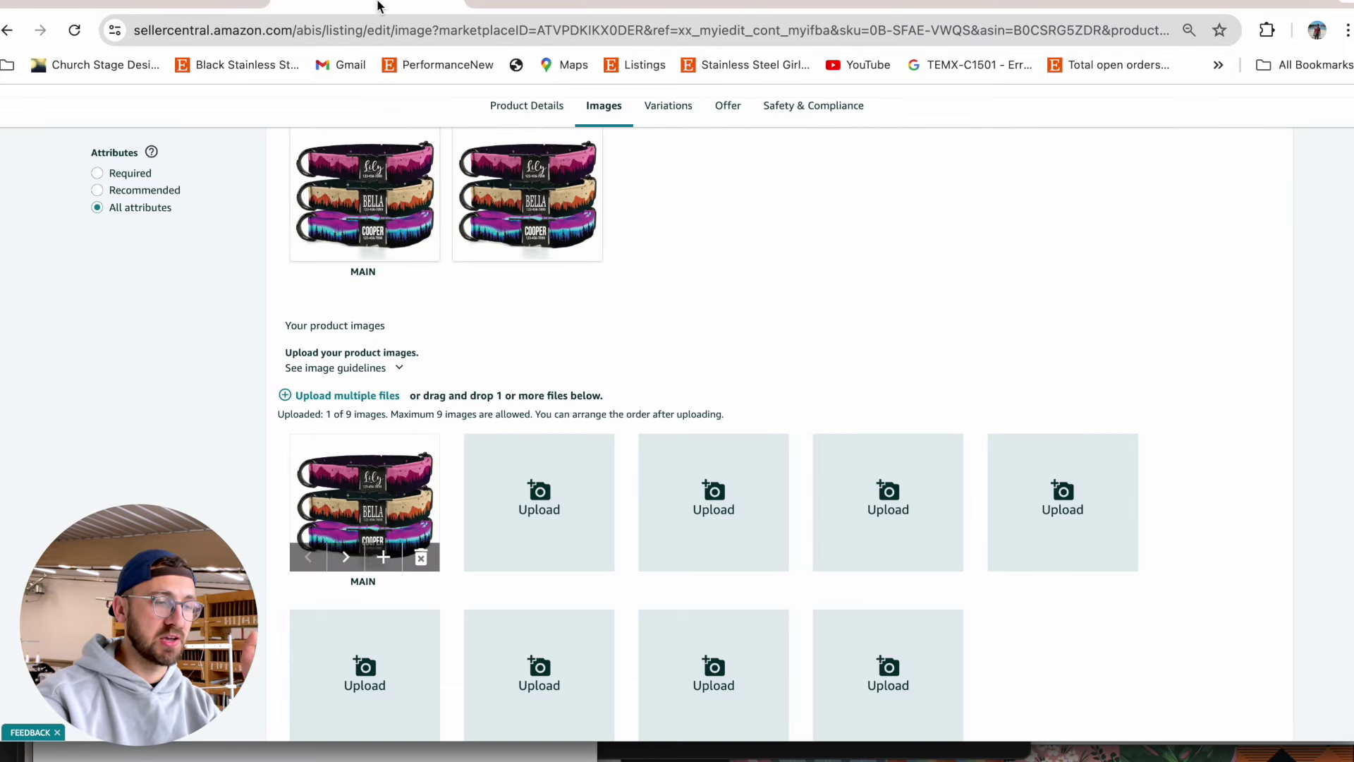
pyautogui.scroll(5, 396, 574)
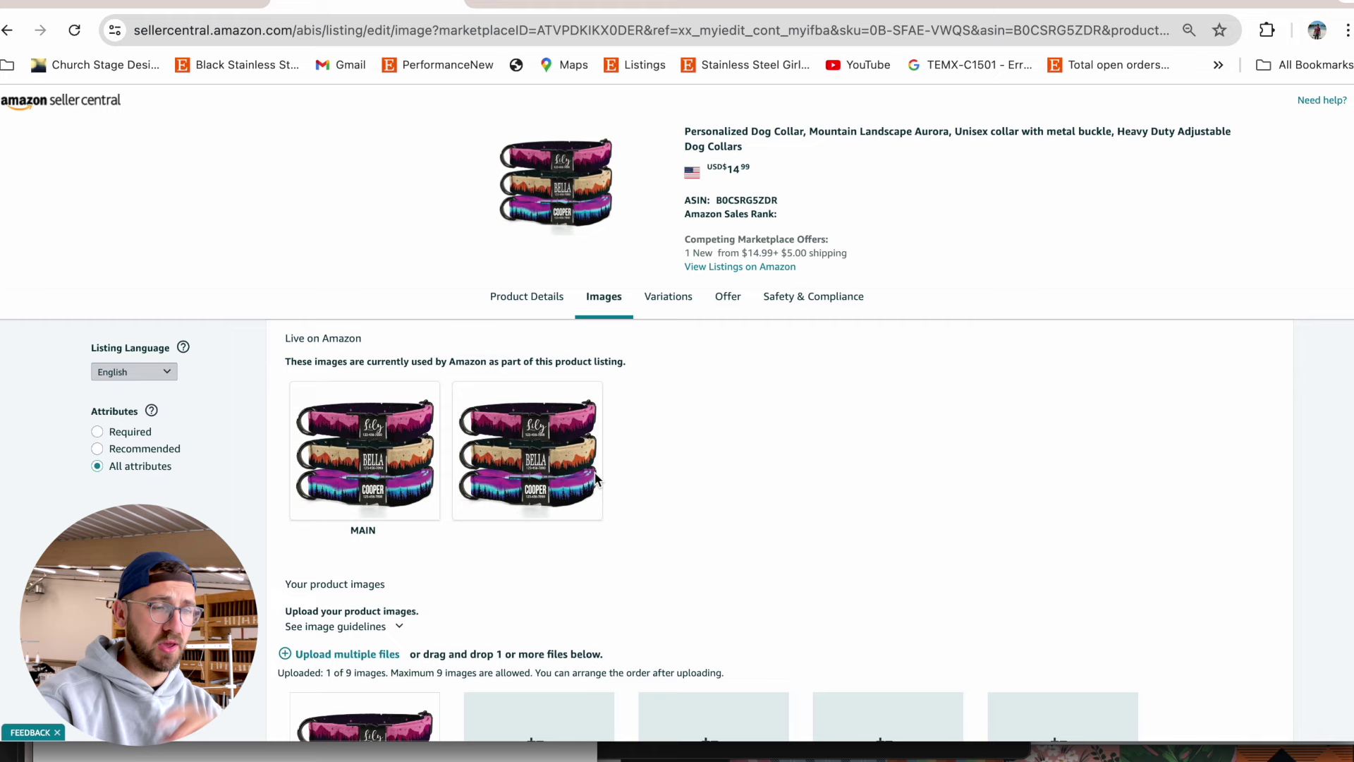
pyautogui.click(681, 299)
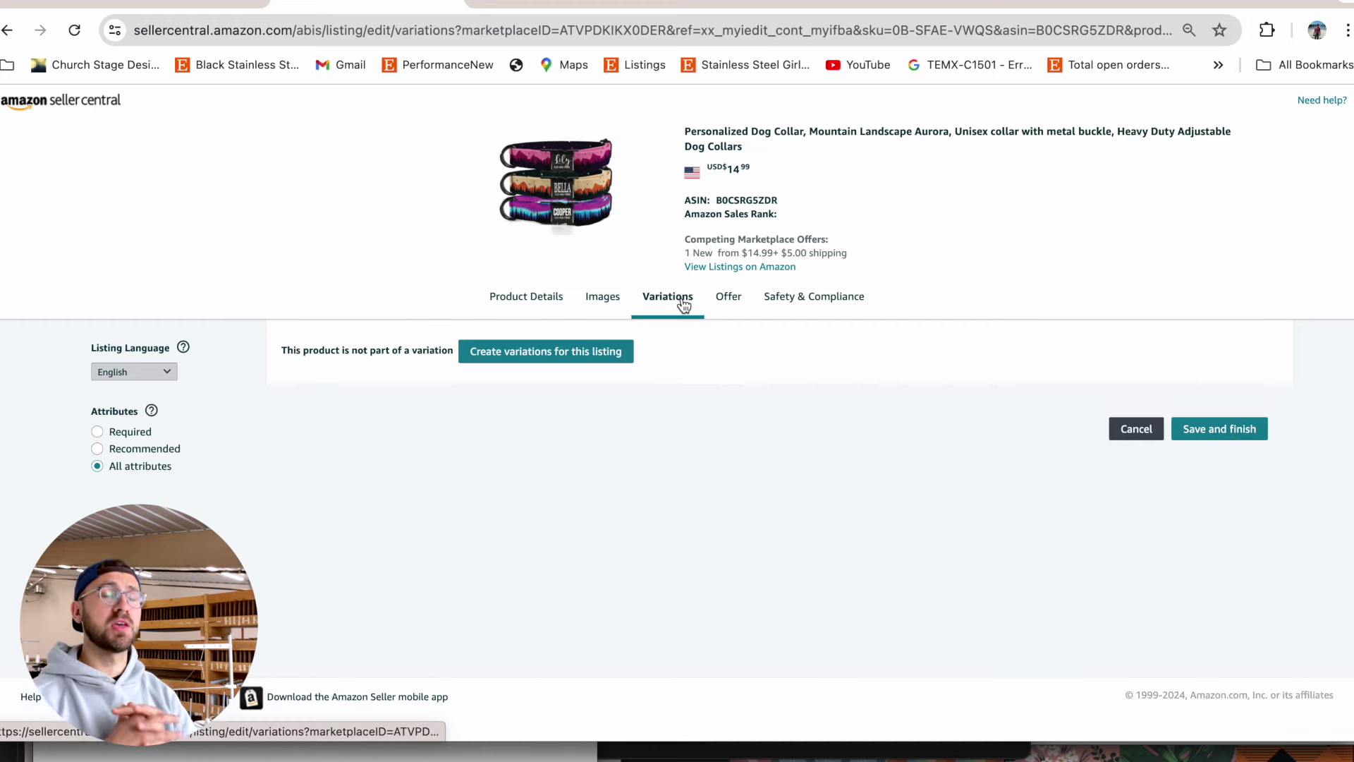